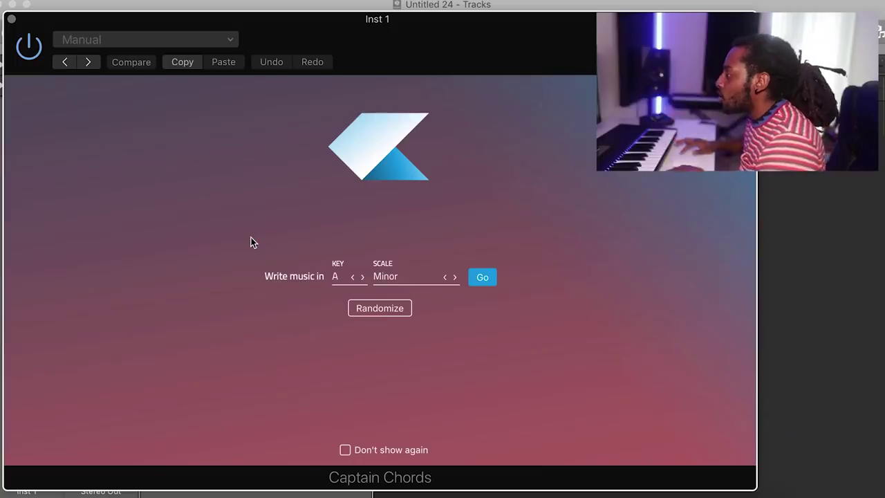
- Start the chord session in A Minor and set the project tempo to 145
left_click(492, 277)
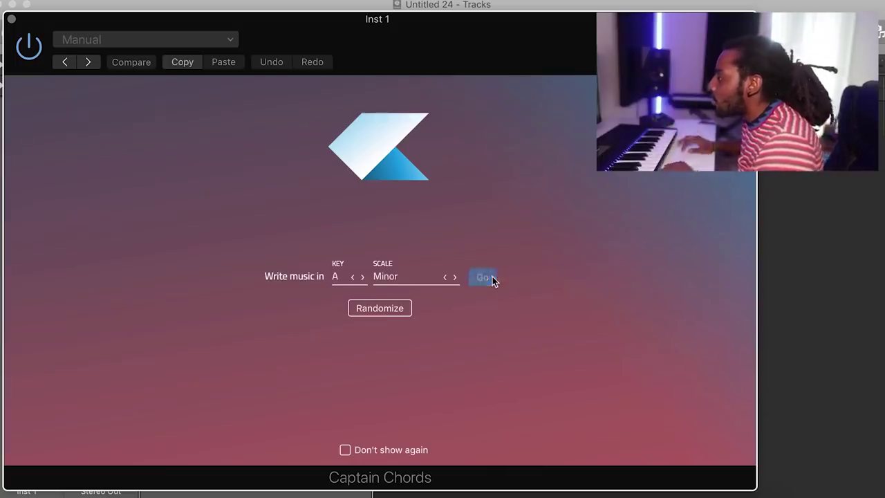
key("space")
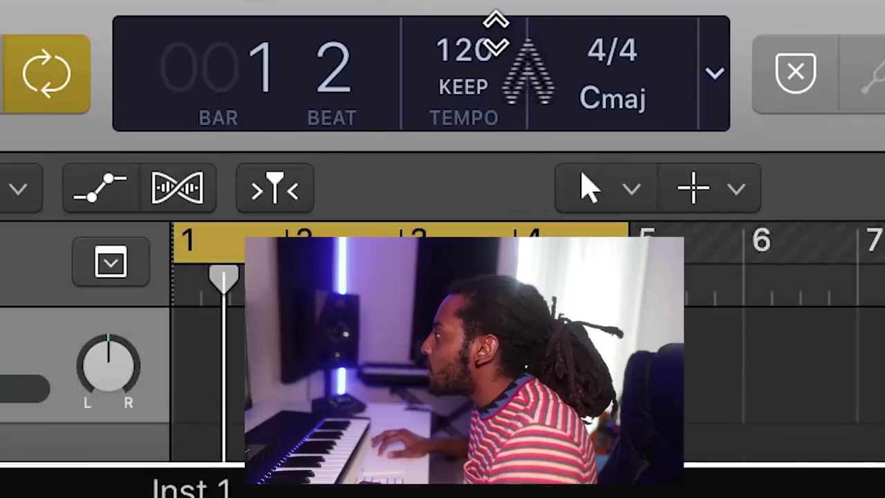
left_click_drag(496, 33, 495, 17)
left_click_drag(488, 58, 488, 54)
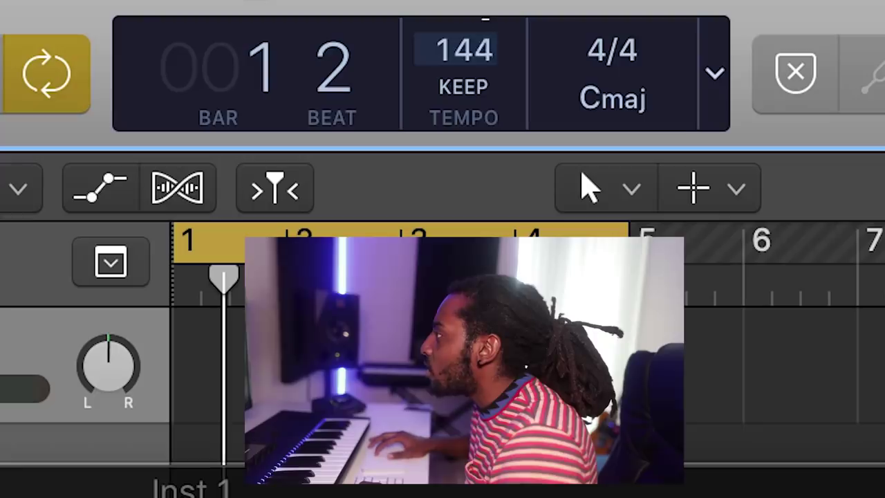
left_click_drag(486, 19, 481, 20)
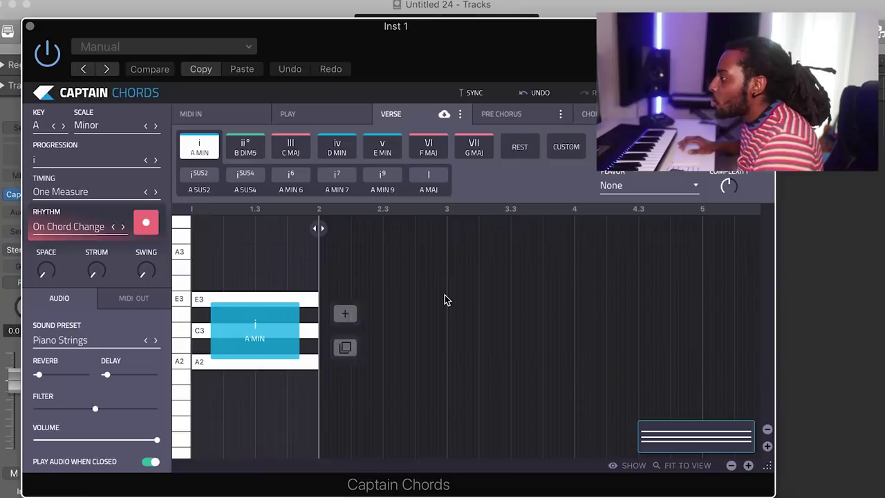
- Load the i - v - VI - III progression and audition the Keys instrument presets as alternatives to Piano Strings
left_click(99, 162)
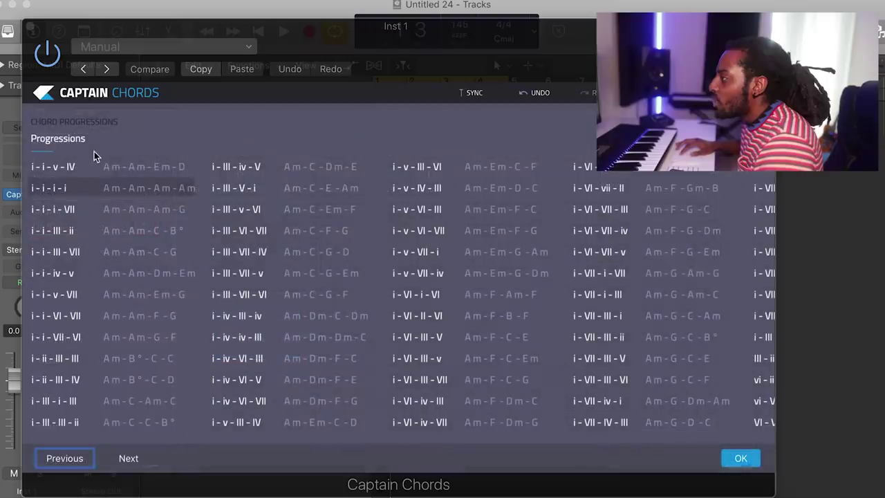
double_click(431, 208)
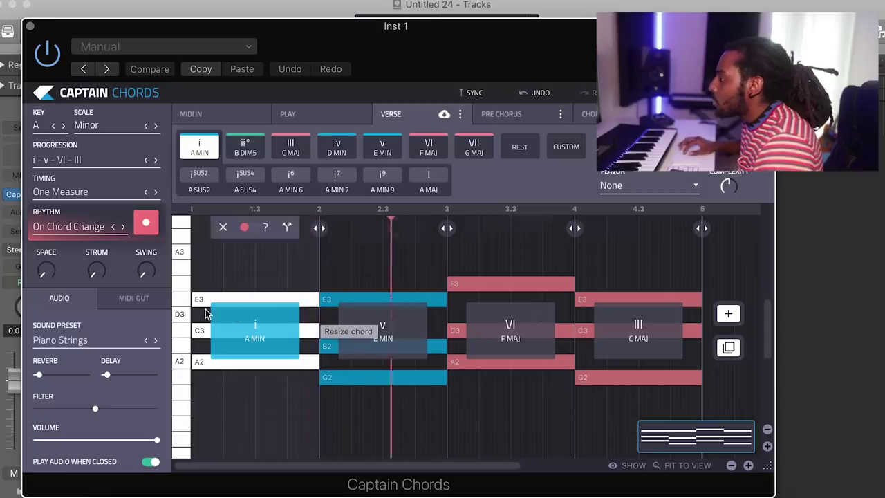
left_click(110, 340)
scroll(311, 191, "right", 5)
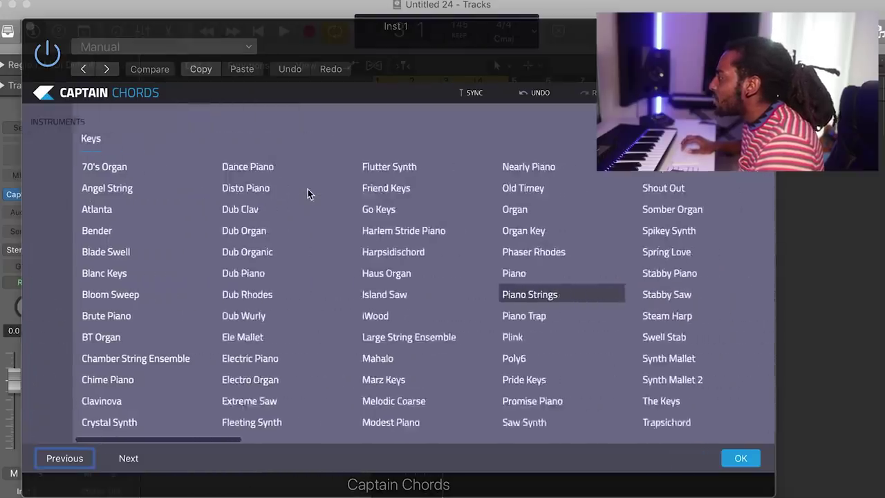
scroll(336, 208, "left", 5)
scroll(145, 199, "right", 10)
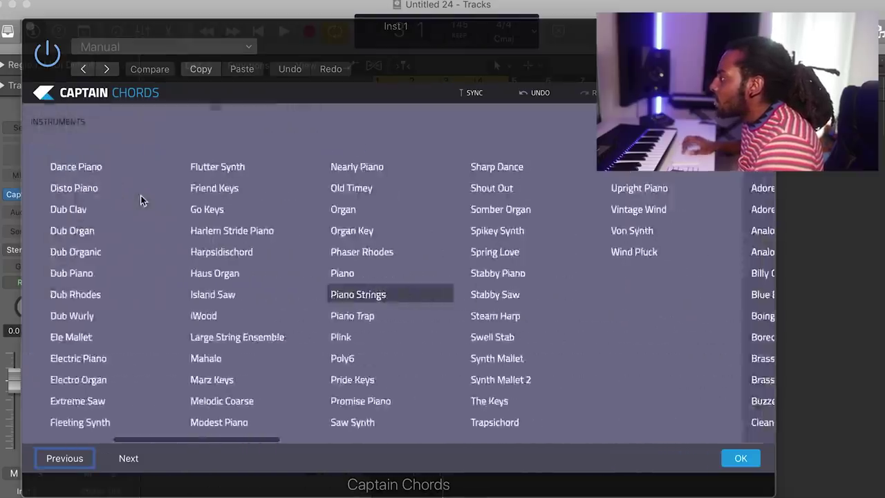
scroll(125, 190, "left", 10)
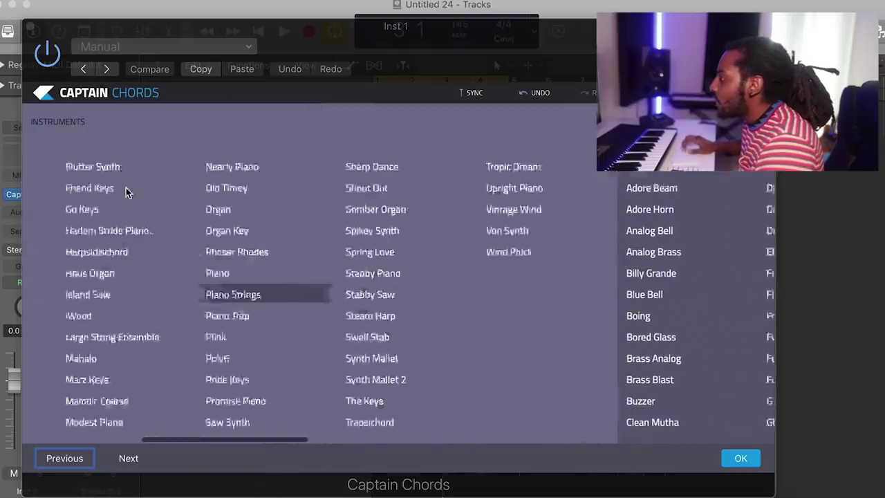
left_click(148, 187)
key("space")
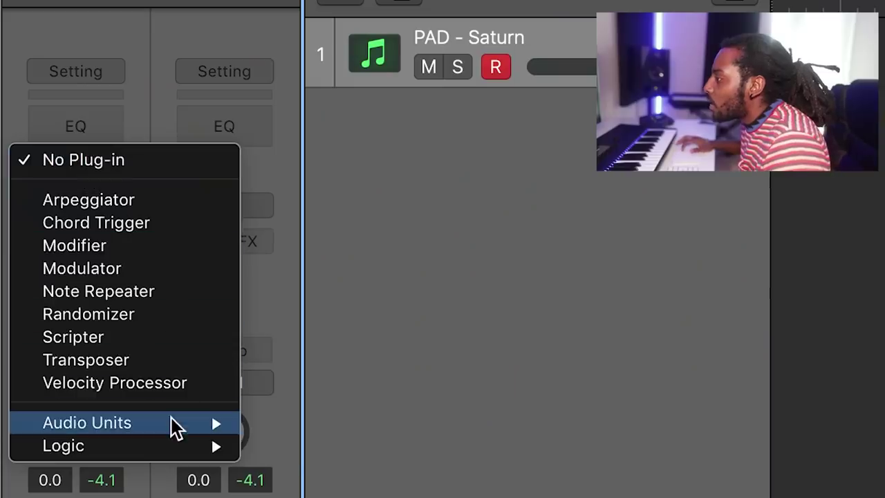
- Insert the Mixed In Key Captain Chords plug-in as a MIDI effect on the PAD - Saturn track
mouse_move(210, 429)
mouse_move(449, 426)
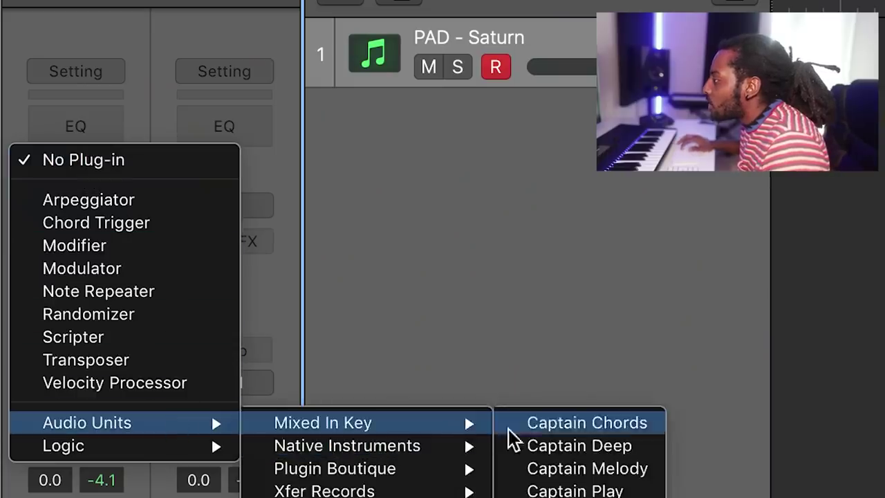
left_click(619, 427)
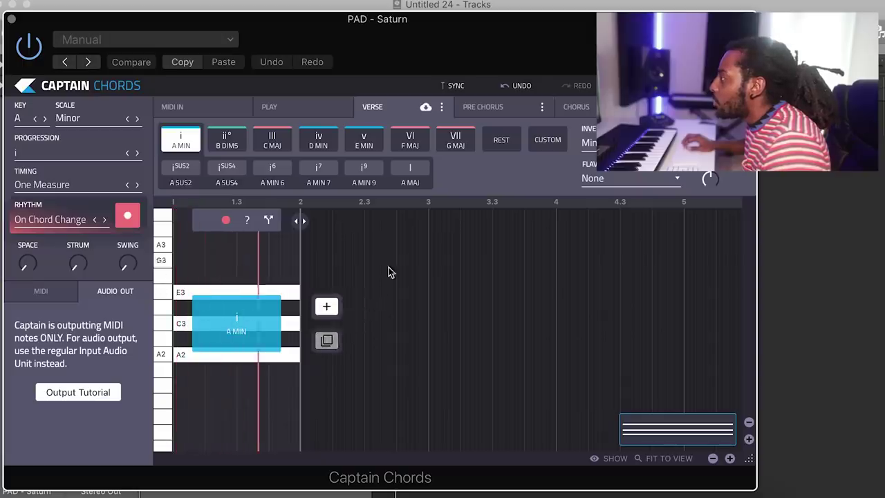
- Build a four-chord i - i9 - i - i9 progression, alternating A MIN and A MIN 9
left_click(331, 308)
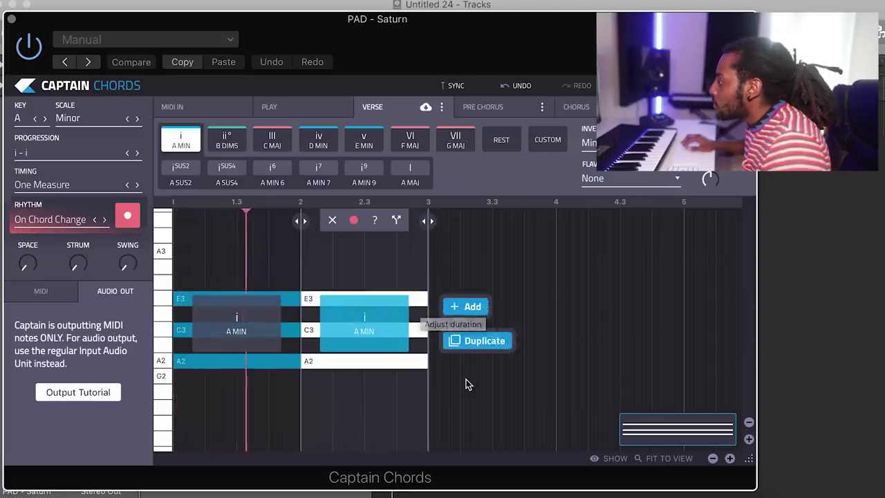
left_click(362, 171)
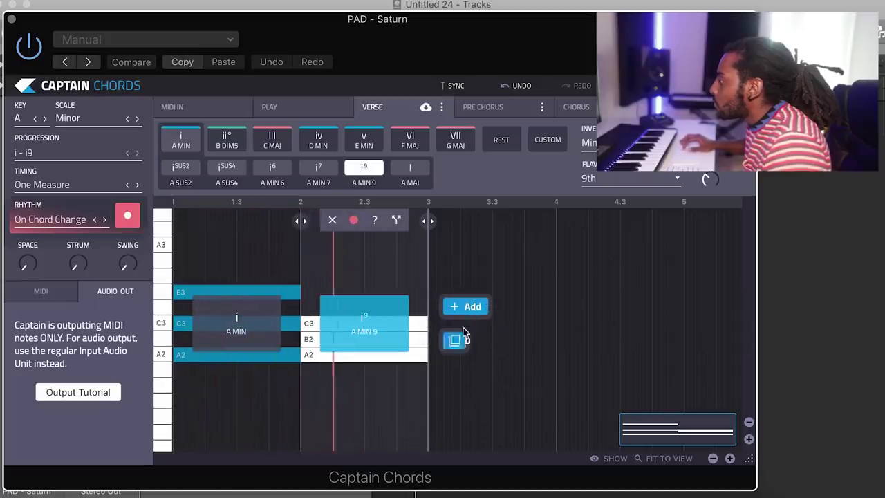
left_click(409, 166)
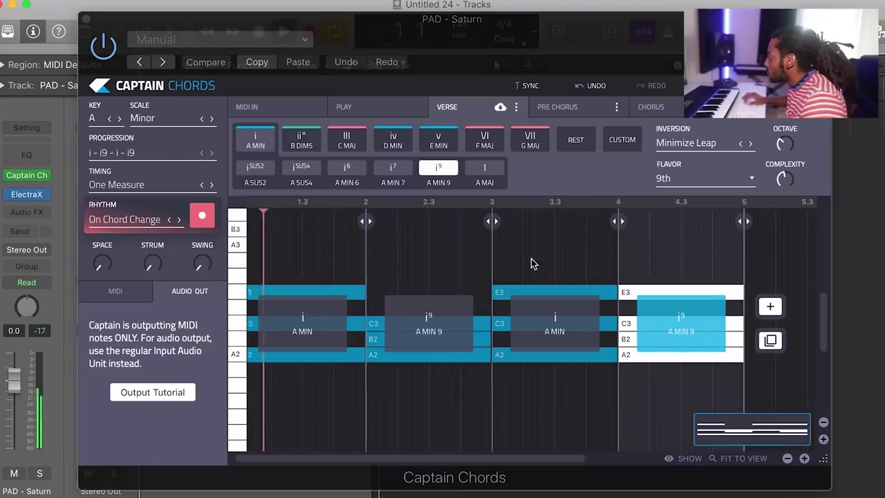
- Adjust the Complexity and Octave of the fourth chord, A MIN 9, so that it plays only C3, B2 and A2
left_click_drag(788, 181, 808, 151)
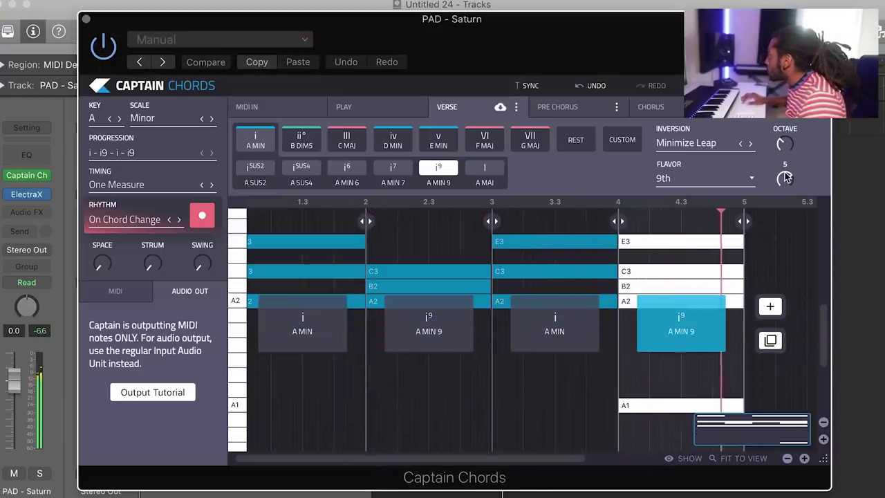
left_click_drag(772, 196, 777, 206)
left_click_drag(792, 138, 793, 121)
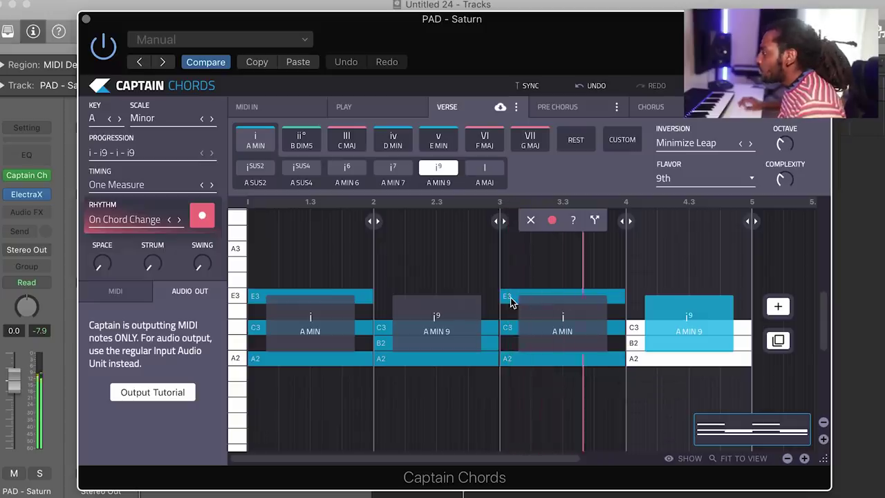
- Stop playback and place the Captain Chords progression as a MIDI region at bar 1 of the PAD - Saturn track
key("space")
left_click_drag(741, 38, 99, 8)
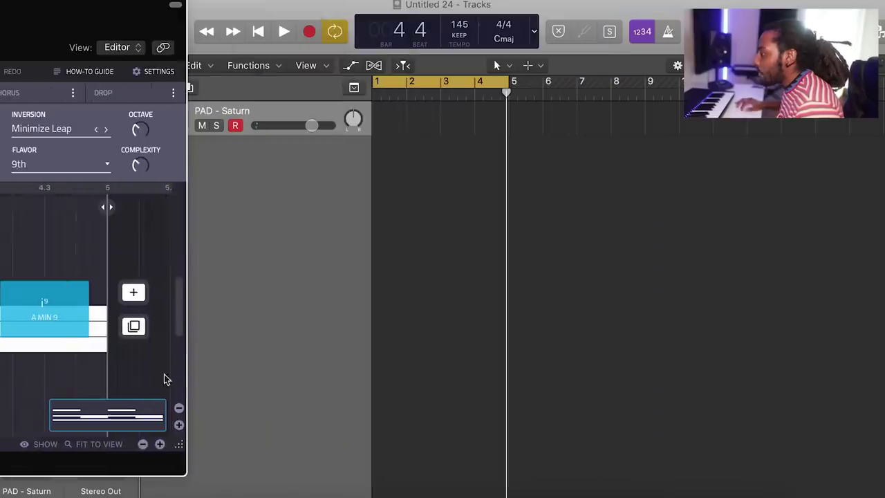
left_click_drag(90, 421, 392, 129)
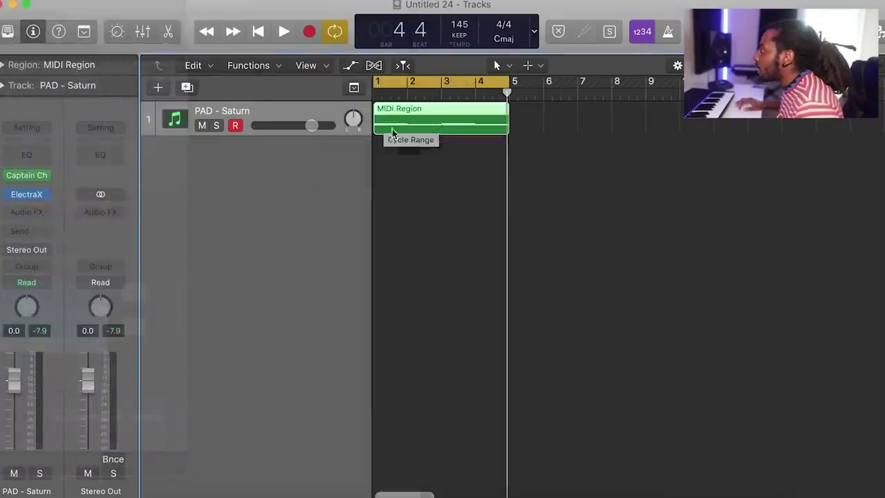
- Split all twelve notes of the MIDI region in half at the middle of each bar using the Scissors Tool
double_click(392, 129)
key("i")
key("space")
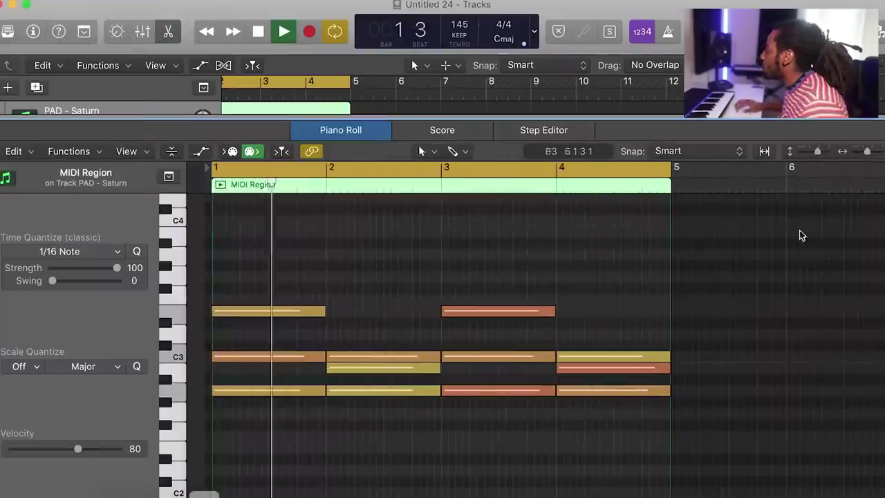
left_click_drag(643, 437, 310, 333)
left_click(423, 151)
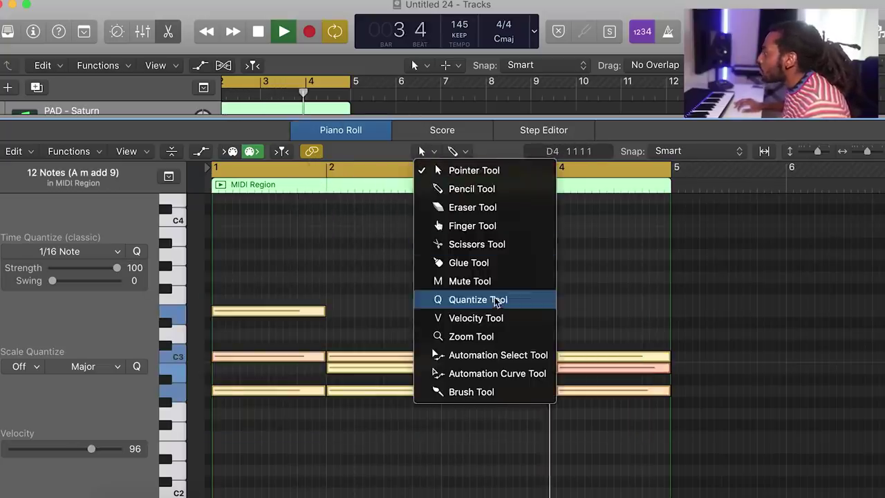
left_click(489, 243)
left_click(272, 310)
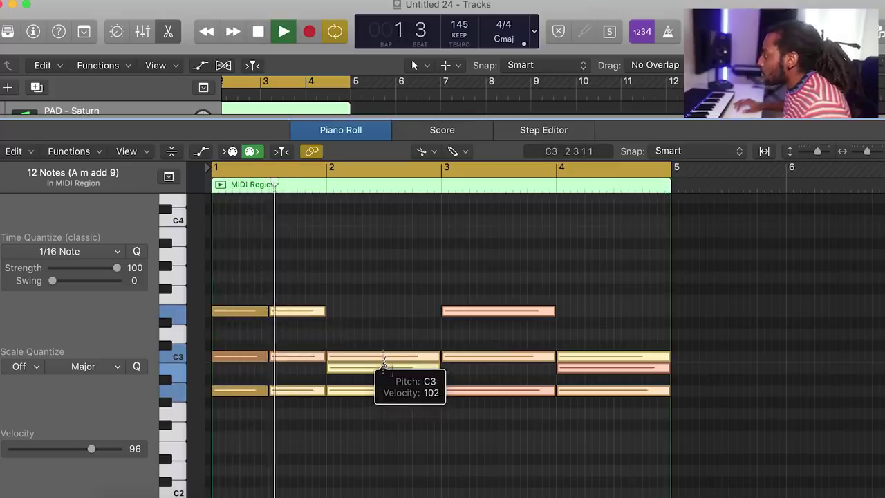
left_click(384, 361)
left_click(501, 313)
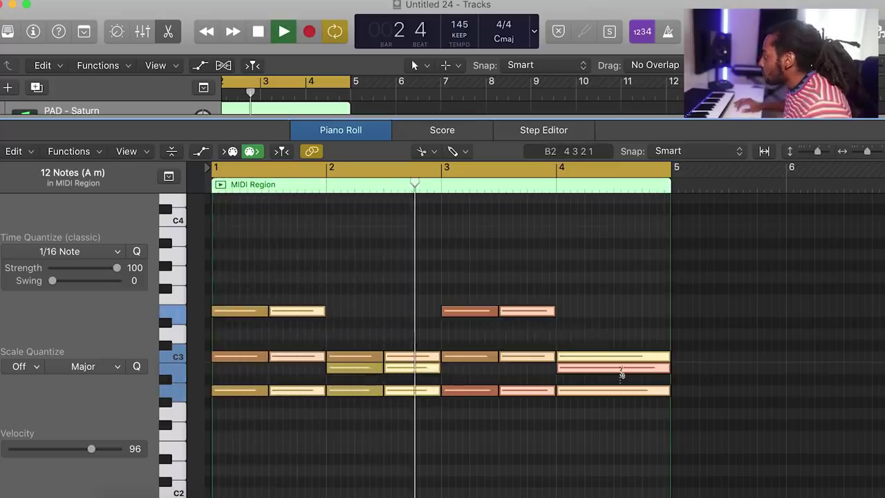
left_click(614, 370)
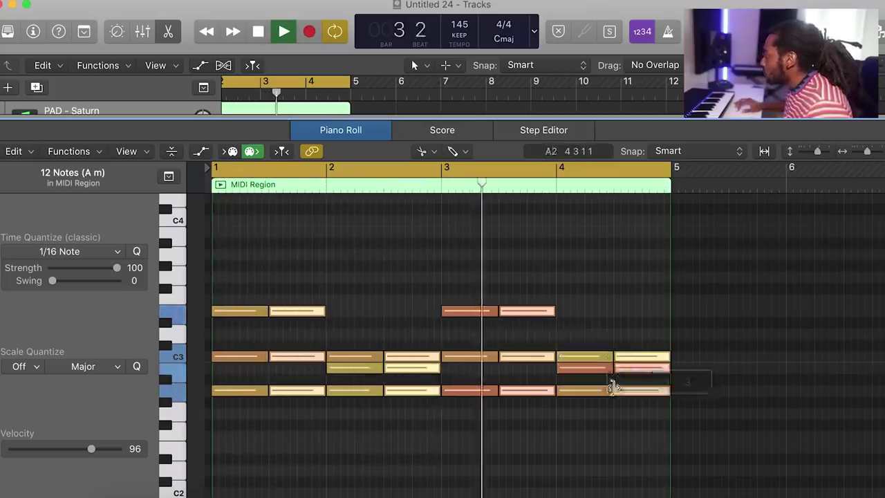
left_click(172, 33)
- Bounce the MIDI region in place to a new track named MIDI Region_bip, muting the source, and play the result
scroll(436, 190, "left", 3)
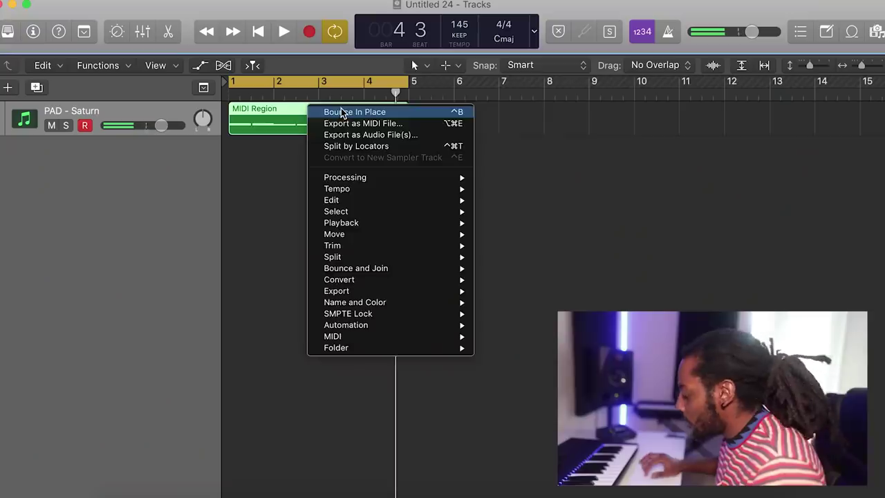
left_click(339, 110)
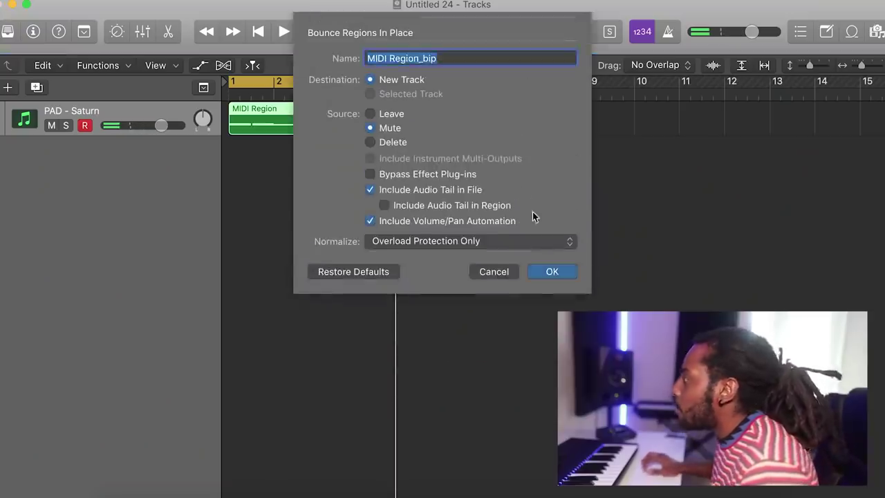
left_click(552, 272)
key("space")
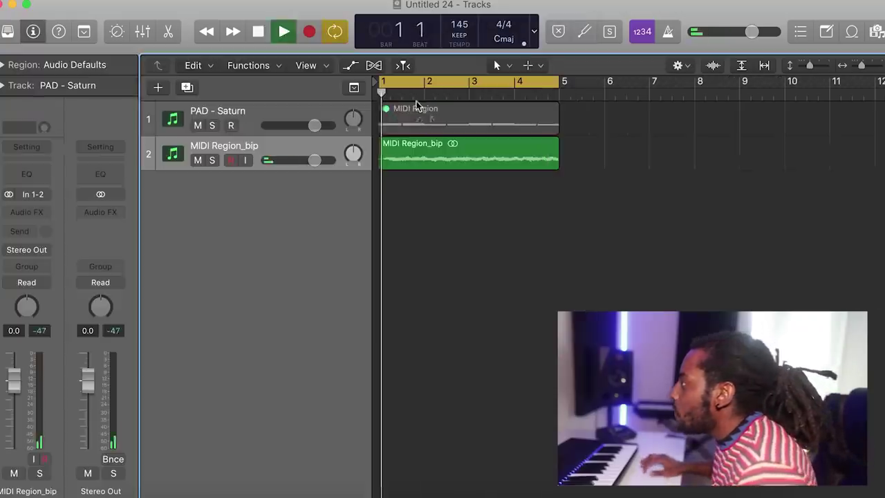
key("space")
- Split the bounced audio region at every half bar into eight equal slices
left_click(402, 92)
left_click(417, 156)
key("super+t")
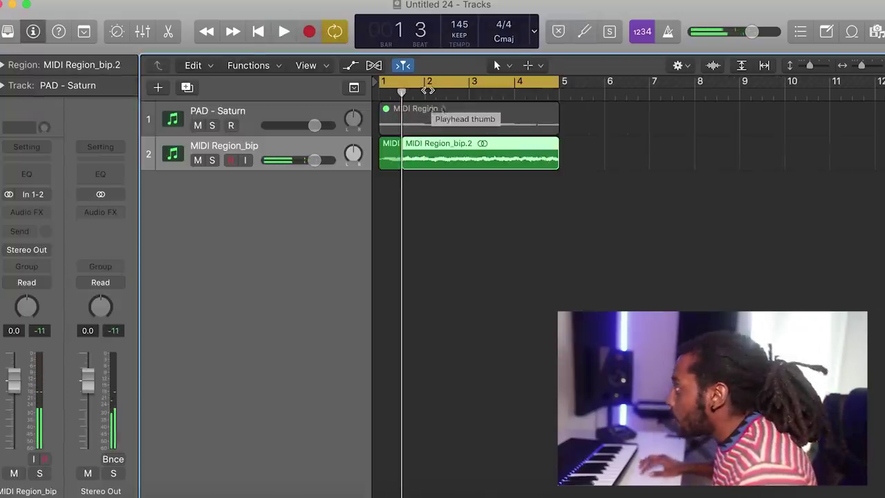
left_click(426, 91)
key("super+t")
left_click(447, 92)
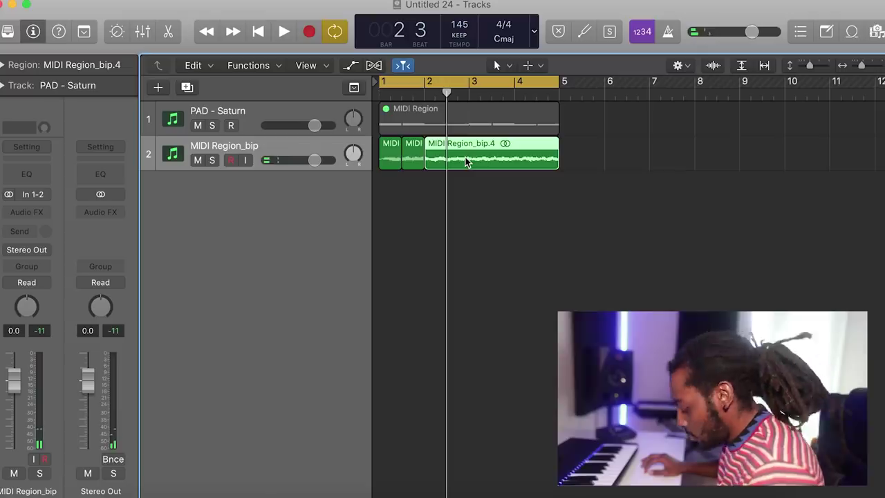
key("super+t")
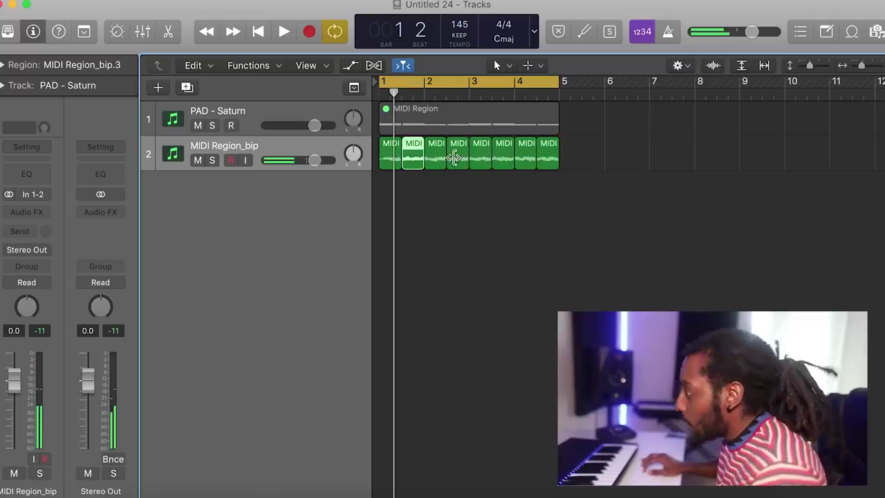
- Reverse the second, fourth, sixth and eighth slices of the bounced audio
left_click(456, 159, "shift")
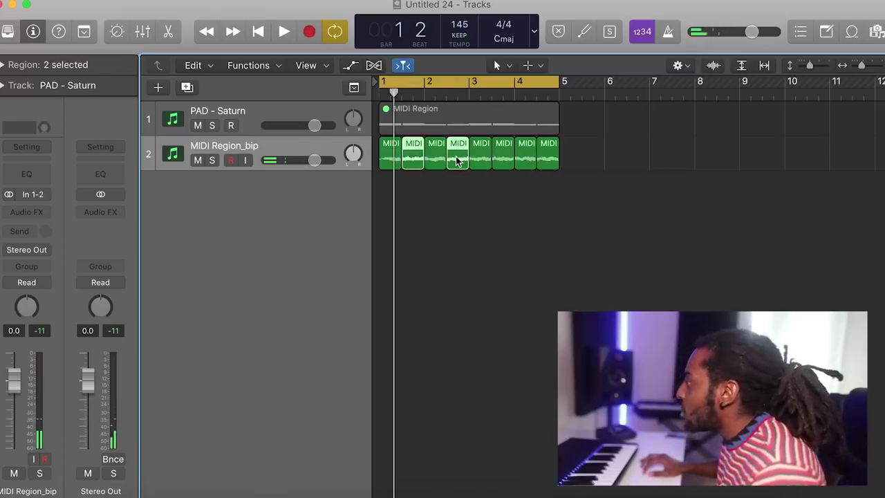
left_click(503, 159, "shift")
left_click(553, 163, "shift")
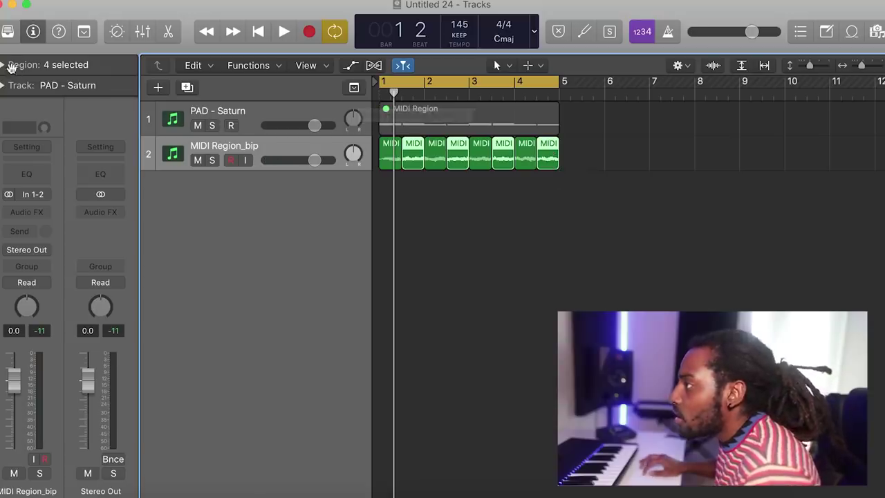
left_click(4, 65)
key("space")
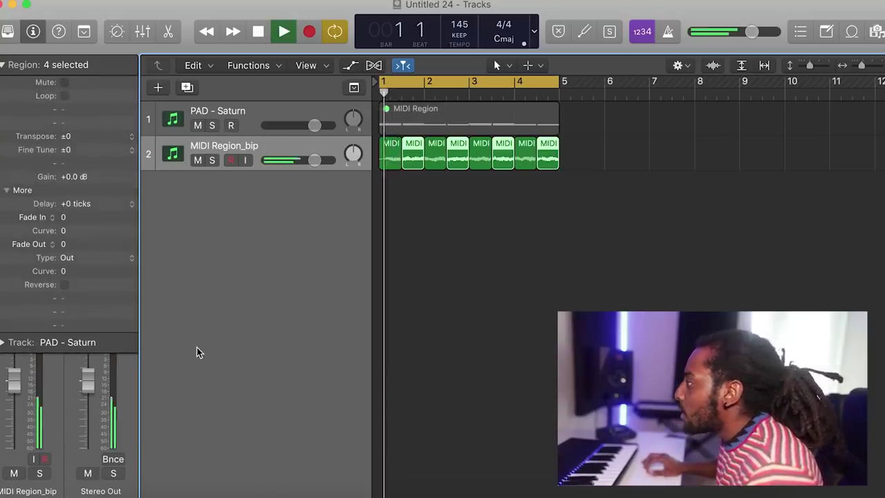
key("space")
- Apply a fade-in of 26 and a fade-out of 21 to all eight slices of the bounced audio and play them
left_click(339, 147)
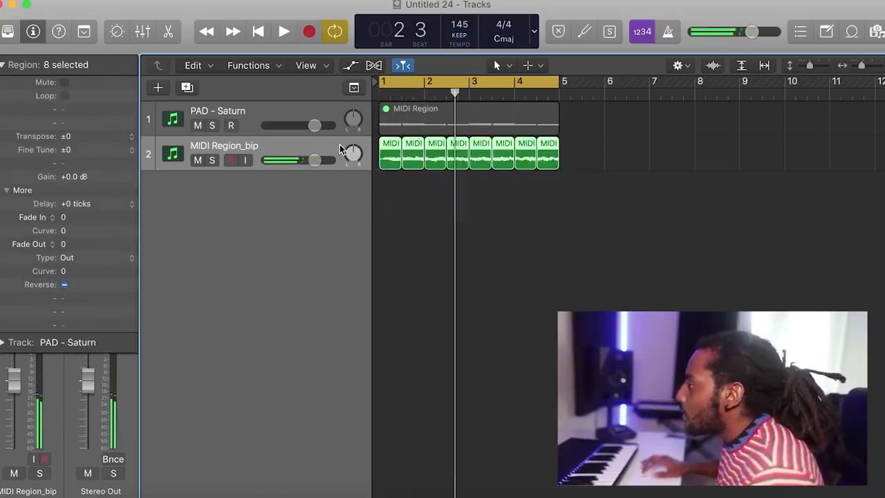
left_click_drag(65, 220, 63, 205)
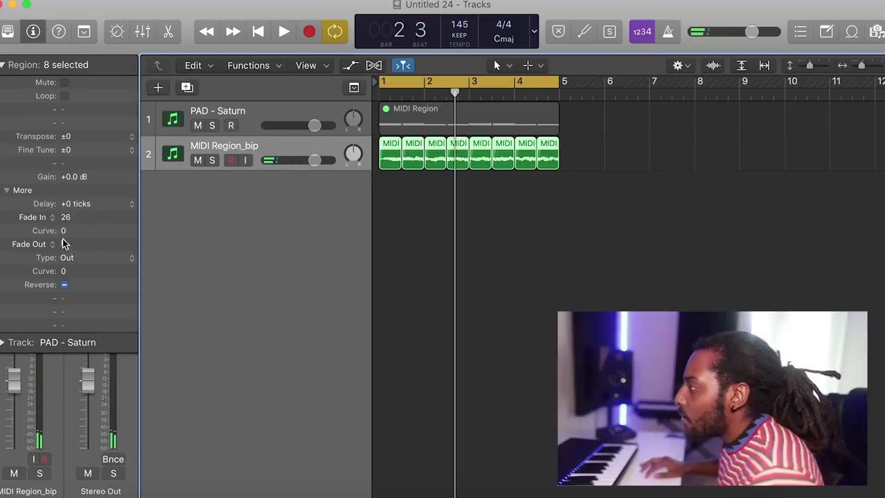
left_click_drag(64, 244, 65, 199)
key("space")
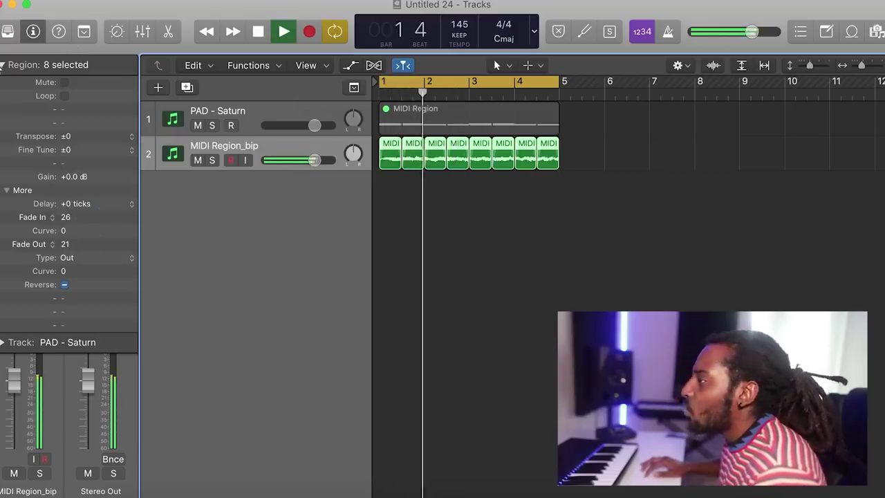
left_click(4, 62)
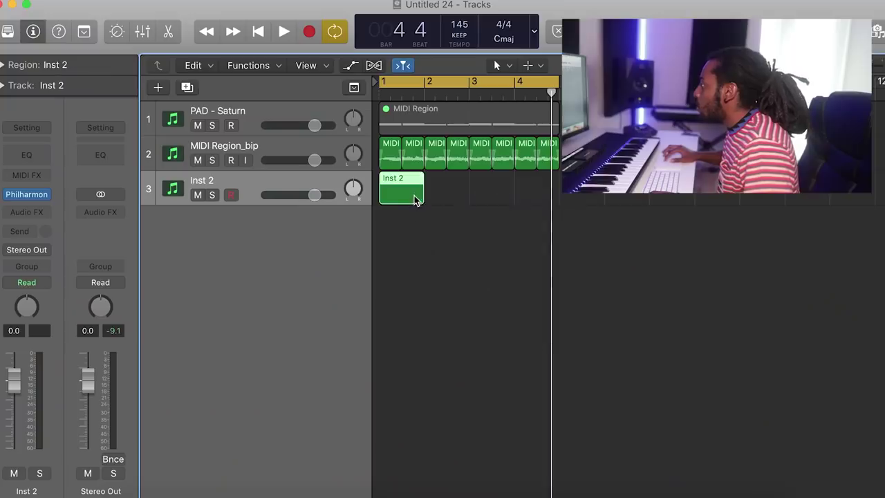
- Extend the Inst 2 region to four bars, fill it with the 24 notes copied from MIDI Region, and play it
left_click_drag(414, 199, 555, 198)
key("e")
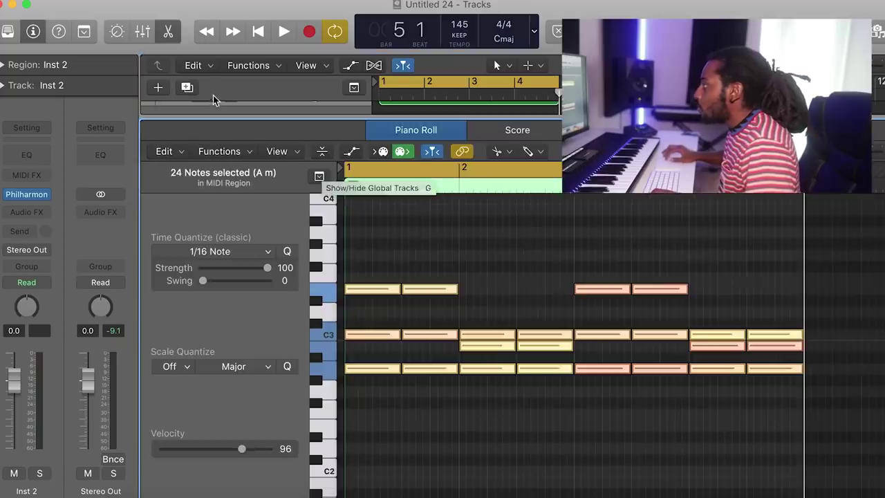
left_click(168, 31)
left_click(406, 261)
key("space")
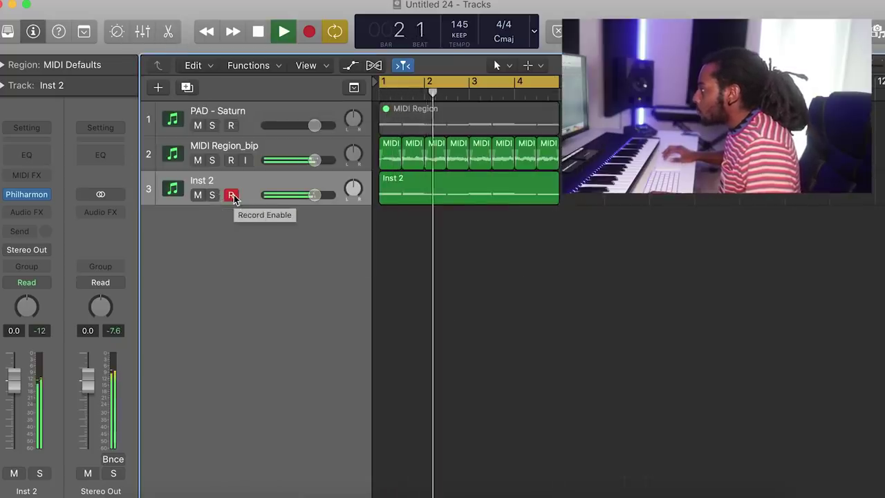
- Solo the Inst 2 track and duplicate its 24 notes one octave lower
left_click(212, 195)
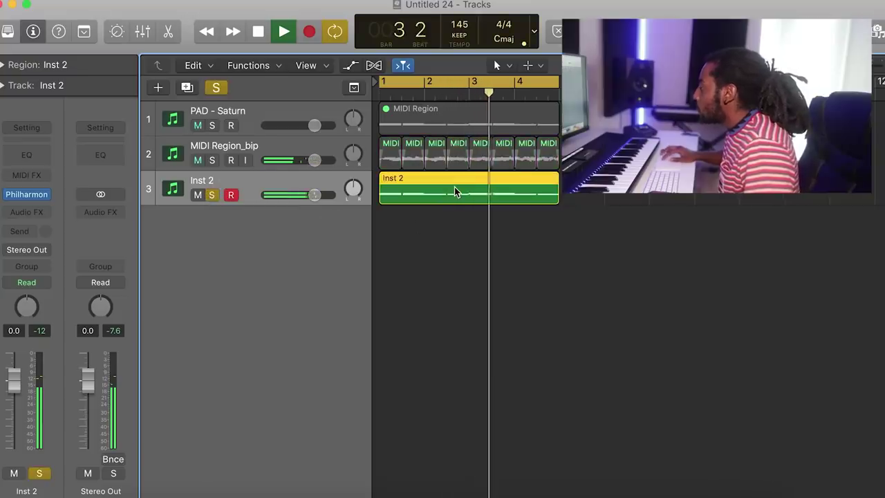
double_click(456, 191)
key("space")
left_click_drag(365, 360, 370, 482)
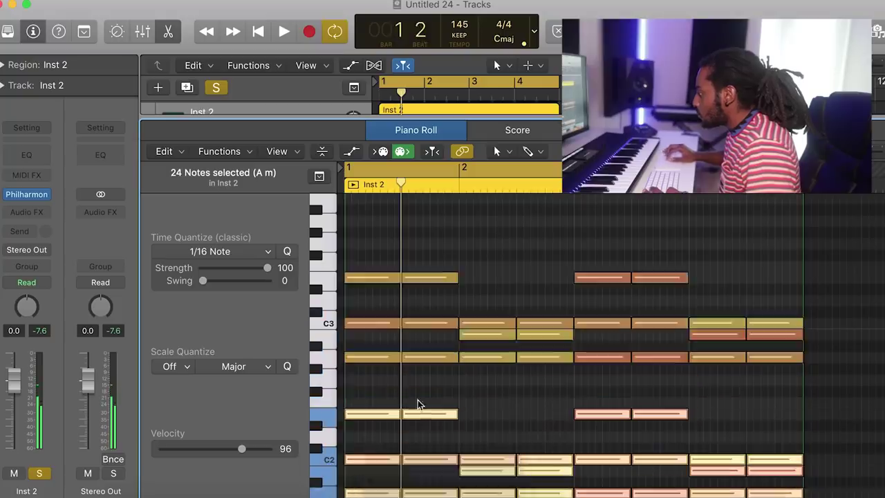
scroll(419, 403, "down", 5)
key("space")
- Delete the row of eight lowest notes from the Inst 2 region
left_click(814, 444)
scroll(813, 444, "down", 10)
scroll(646, 362, "up", 10)
left_click_drag(692, 364, 348, 312)
key("Delete")
scroll(469, 450, "up", 8)
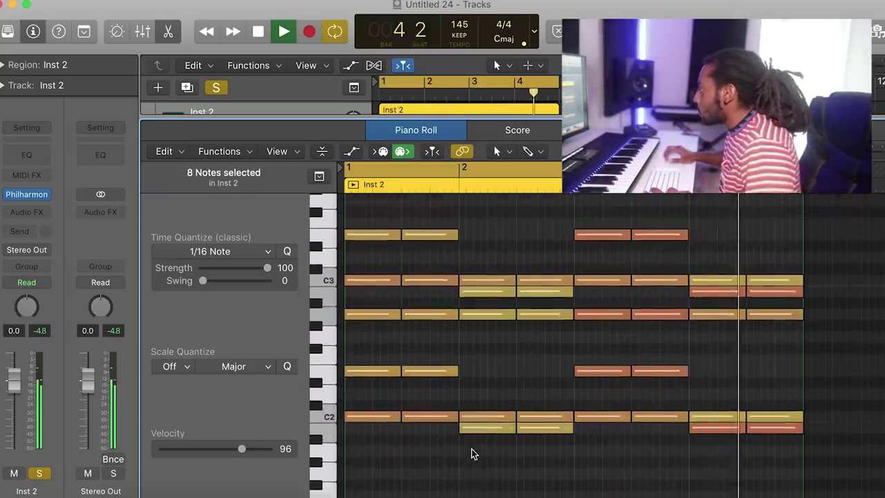
key("space")
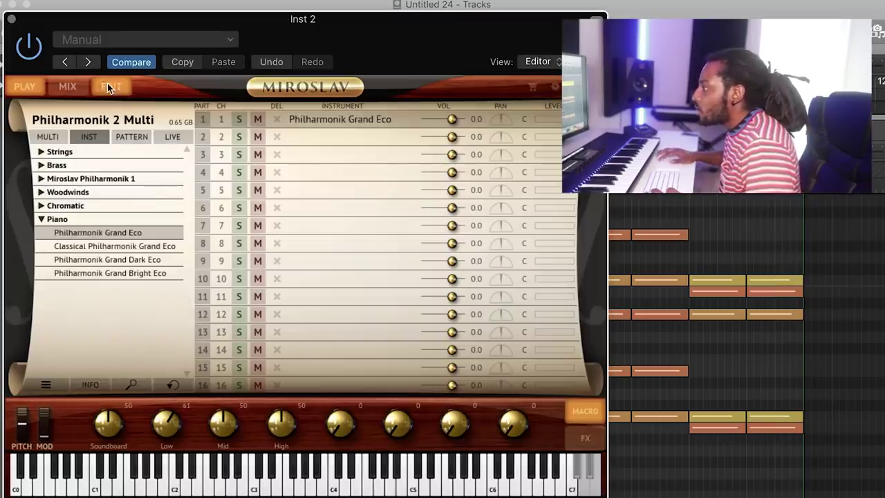
- Load the General sequence preset in MRhythmizer on Inst 2 and activate its 50% SPEED time sequence
left_click(108, 86)
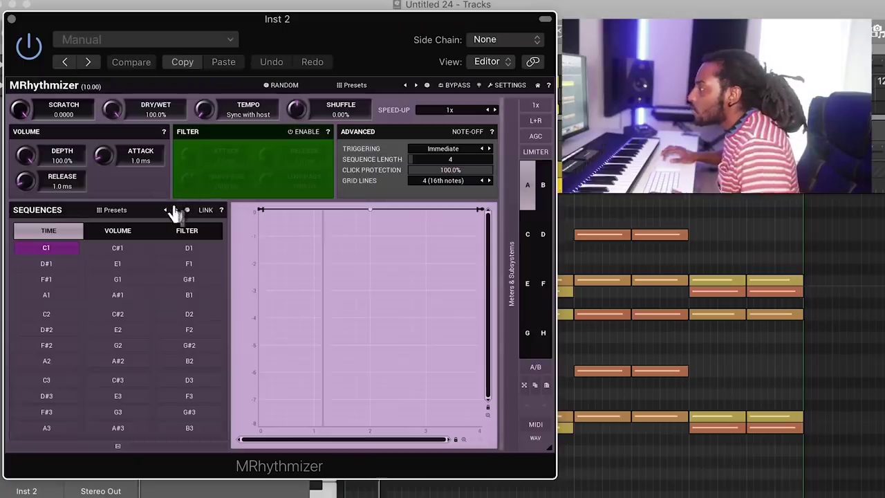
left_click(175, 210)
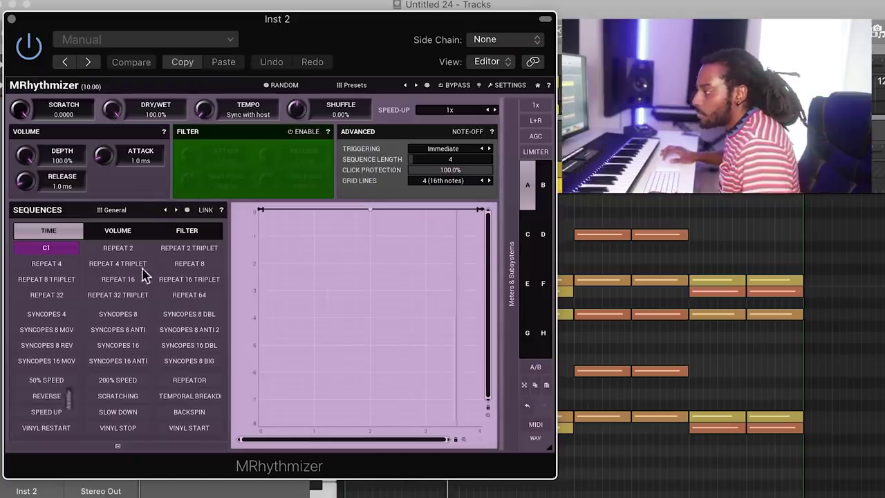
left_click(40, 382)
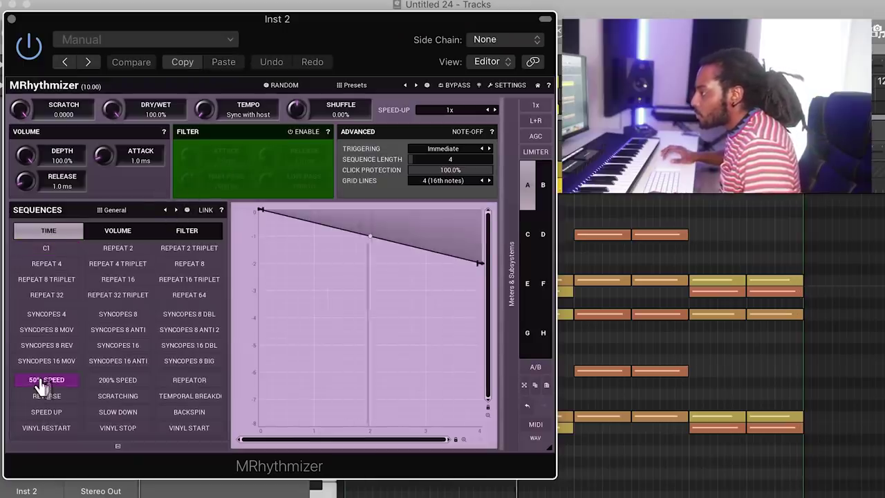
left_click(11, 19)
- Transpose all 40 notes of the Inst 2 region up two octaves
key("super+a")
key("alt+shift+Up")
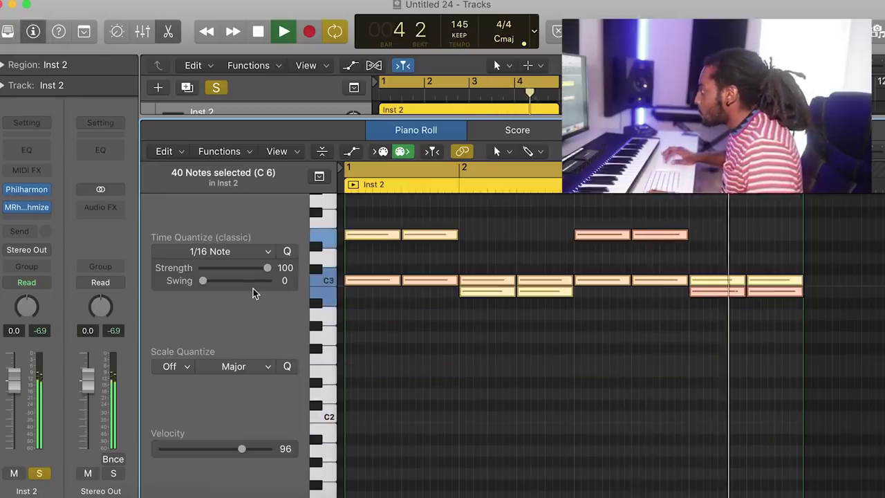
scroll(476, 339, "up", 5)
key("alt+shift+Up")
scroll(505, 323, "up", 2)
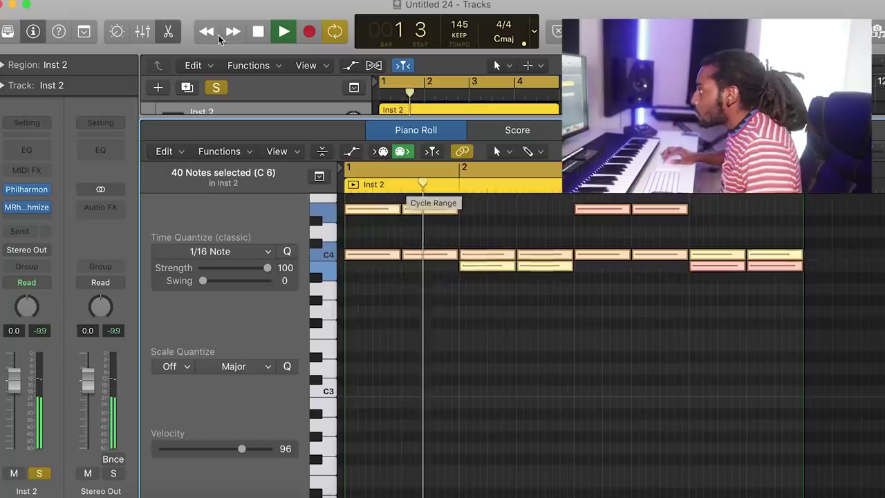
- Close the note editor and lower the MIDI Region_bip track's volume to about -5.7 dB
left_click(170, 30)
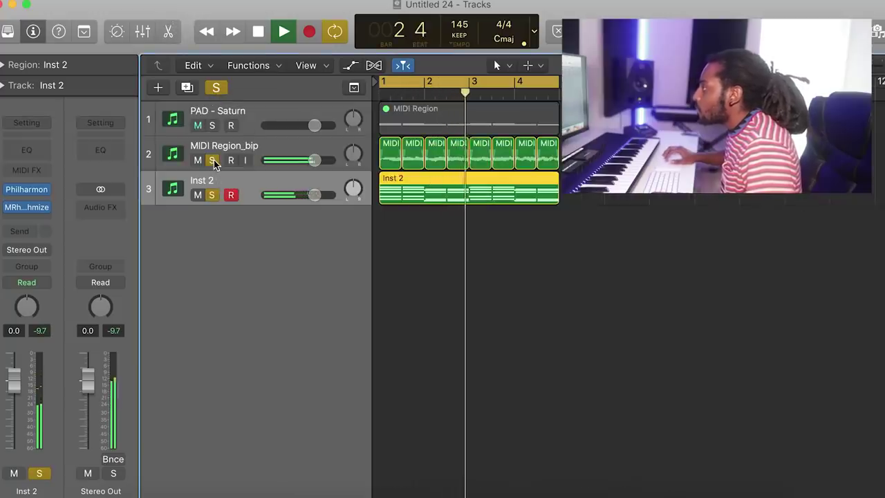
left_click_drag(314, 160, 302, 170)
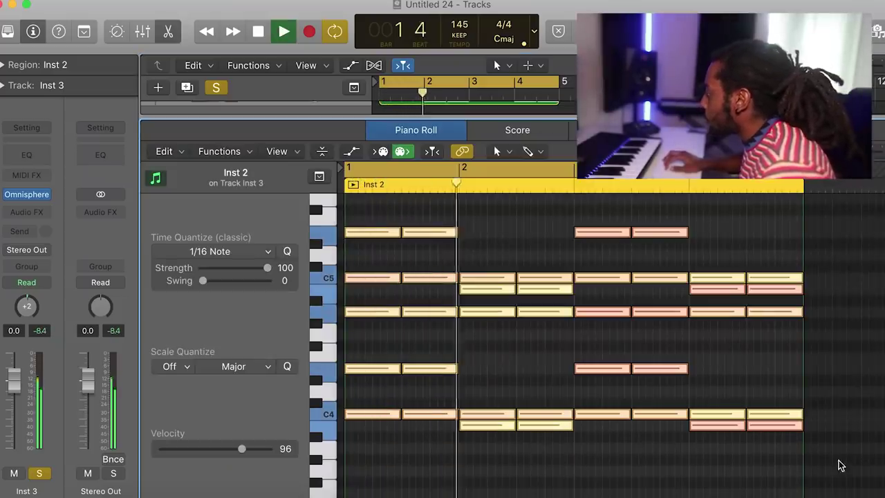
- Delete the 16 lower-octave notes from the region on the Inst 3 track and play the result
key("space")
left_click_drag(833, 465, 343, 350)
key("Delete")
key("space")
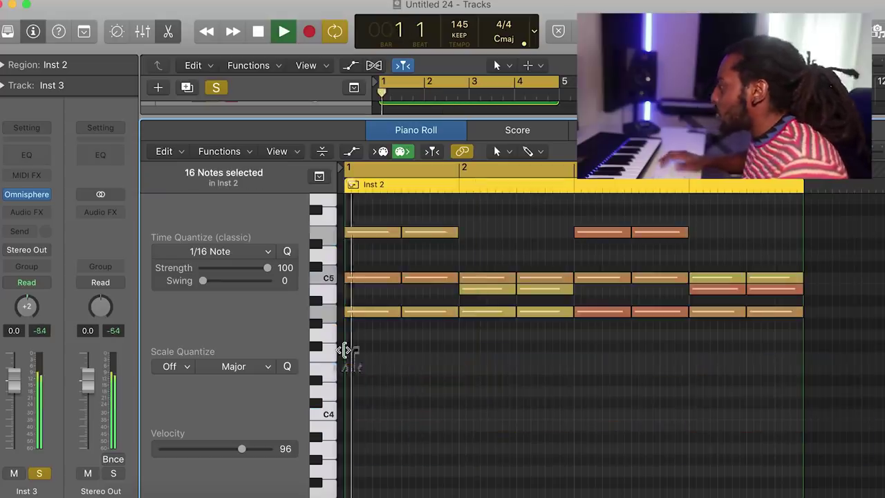
- Transpose the remaining 24 notes on the Inst 3 track down one octave and play them
key("space")
key("super+a")
key("alt+shift+Down")
key("space")
scroll(551, 304, "down", 3)
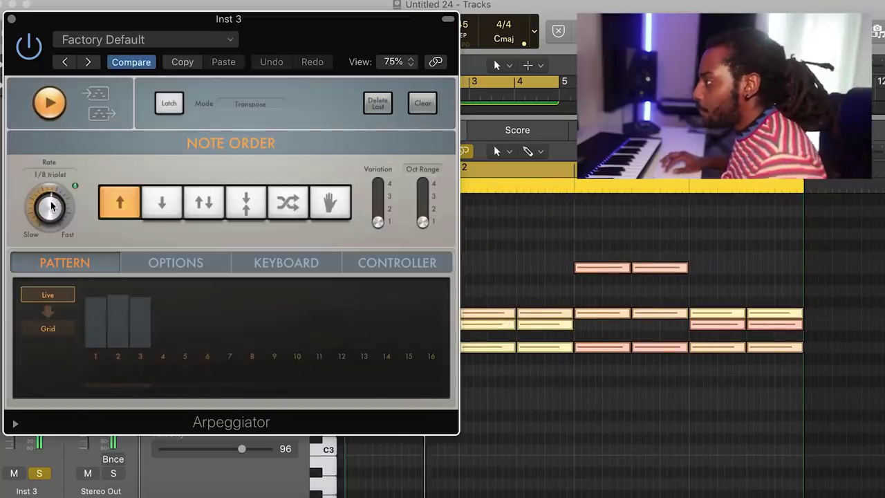
- Set the Inst 3 Arpeggiator's rate to 1/16 dotted and raise its octave range
left_click_drag(52, 206, 44, 203)
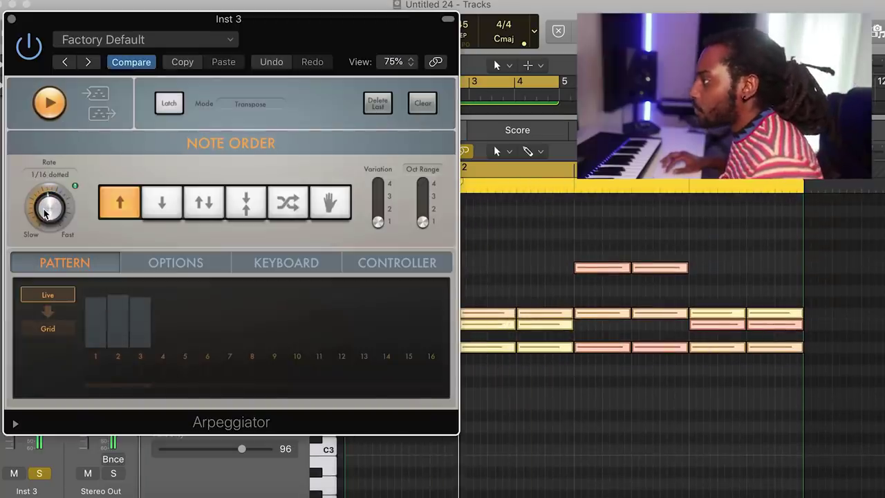
left_click_drag(422, 221, 424, 196)
left_click(10, 20)
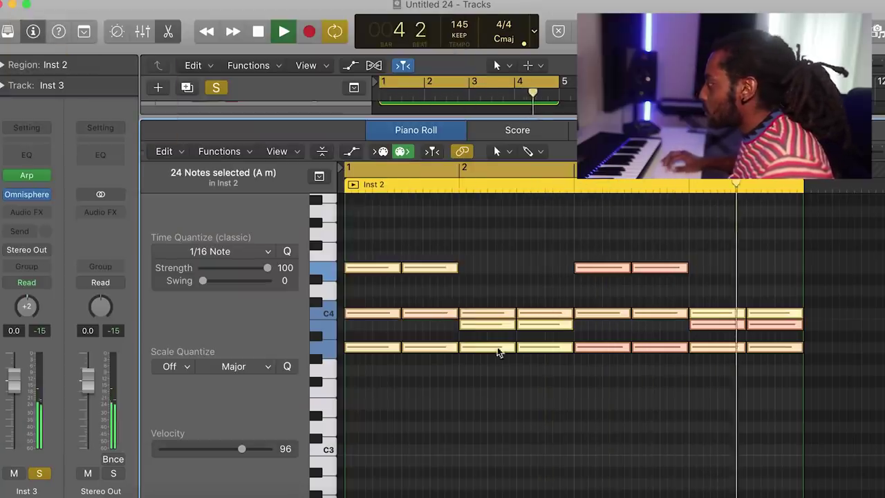
- Replace the notes in bars 2 and 4 on Inst 3 with repeats of the A minor notes from bars 1 and 3
left_click_drag(550, 384, 476, 293)
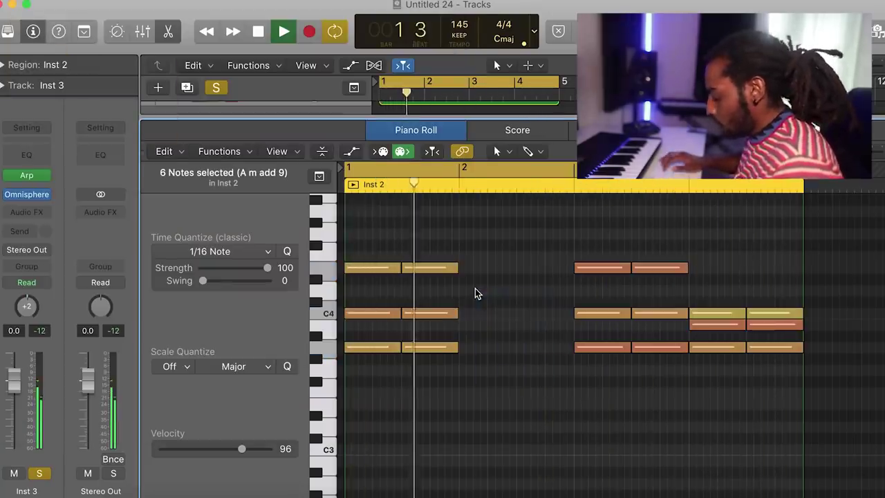
key("space")
left_click_drag(767, 391, 723, 291)
key("Delete")
left_click_drag(706, 379, 588, 245)
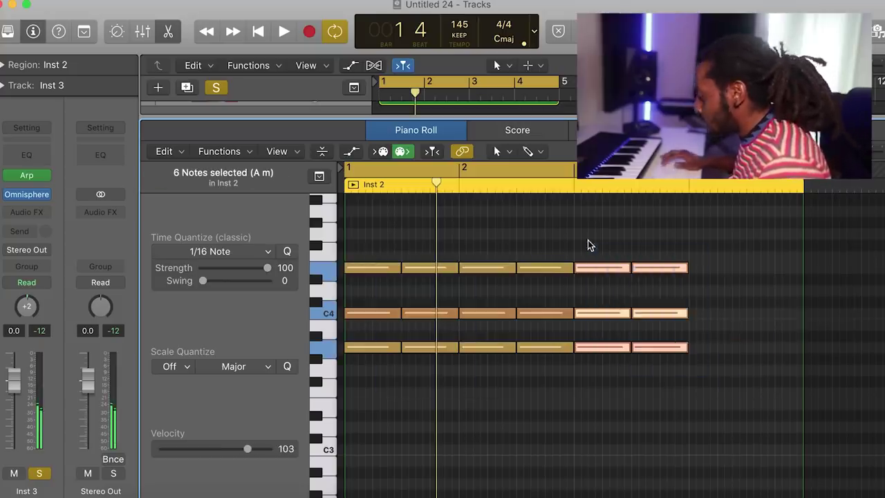
key("super+r")
key("space")
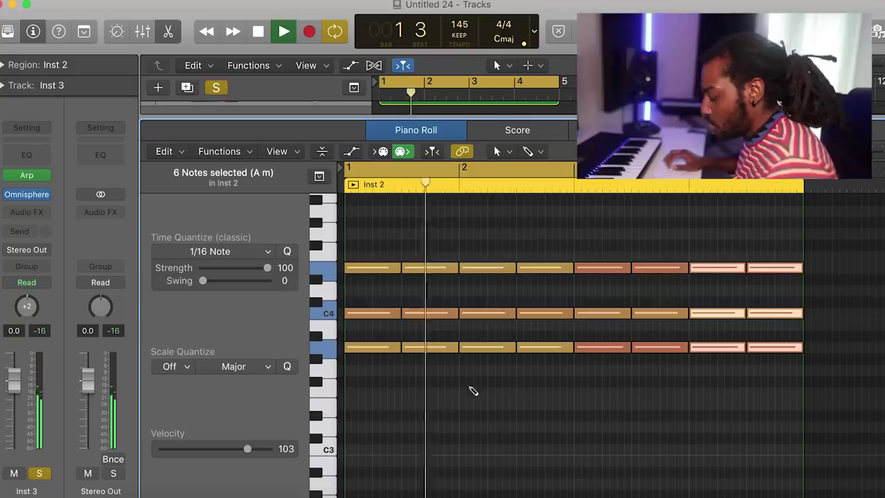
- Trim the start of all 24 Inst 3 notes by an eighth note and delete the E4 notes of the second and fourth chords
key("super+a")
left_click_drag(345, 346, 359, 347)
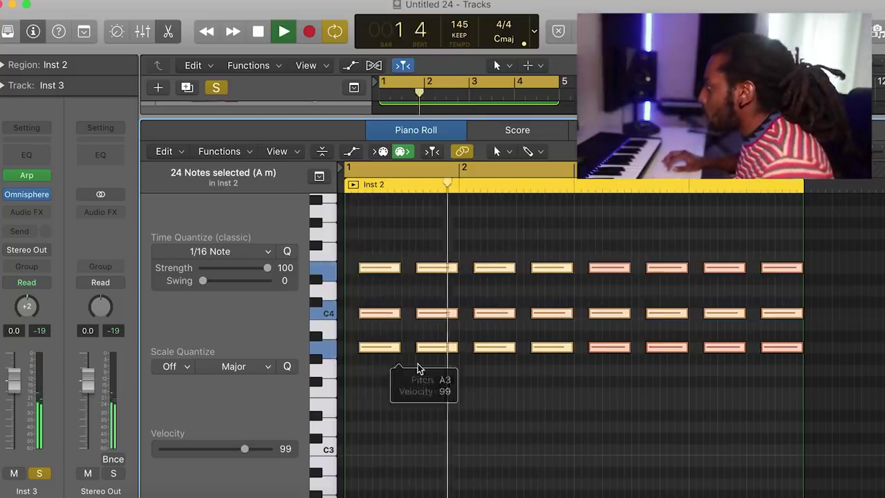
left_click(435, 277)
key("Delete")
key("space")
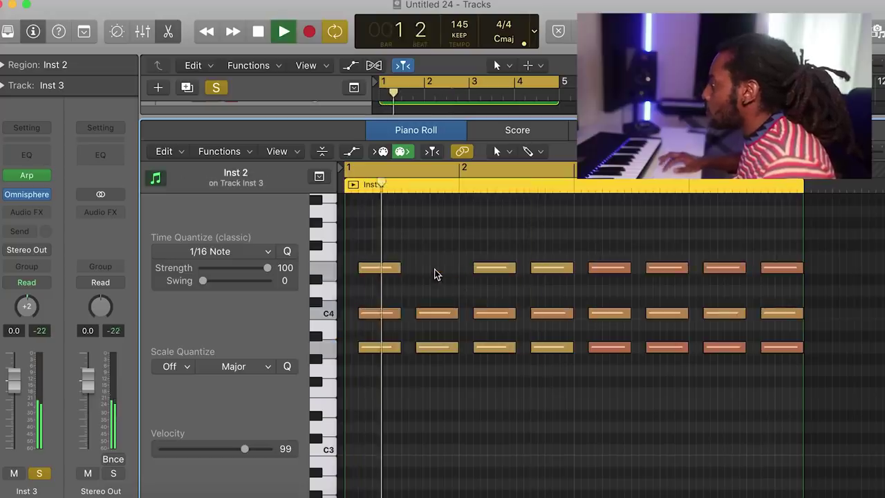
key("space")
left_click(552, 267)
key("Delete")
- Replace the twelve notes in bars 3 and 4 on Inst 3 with a repeat of the first two bars and play it
left_click_drag(823, 400, 597, 214)
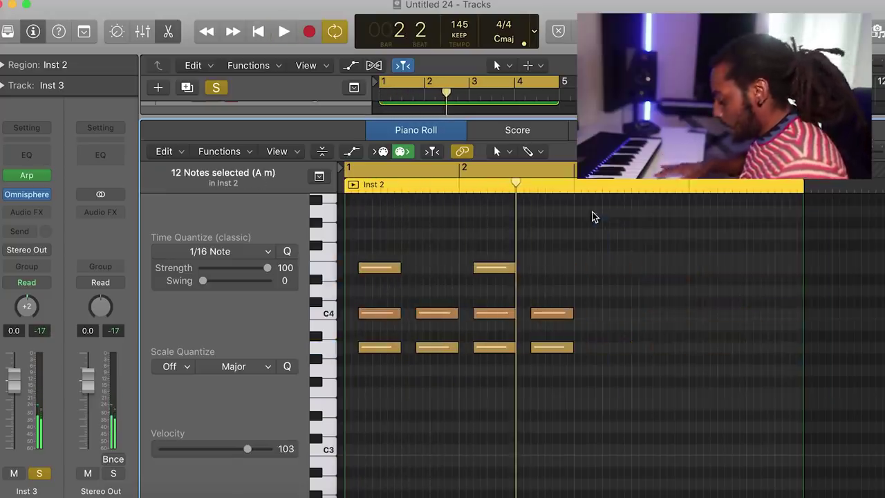
key("Delete")
key("super+a")
key("super+r")
key("space")
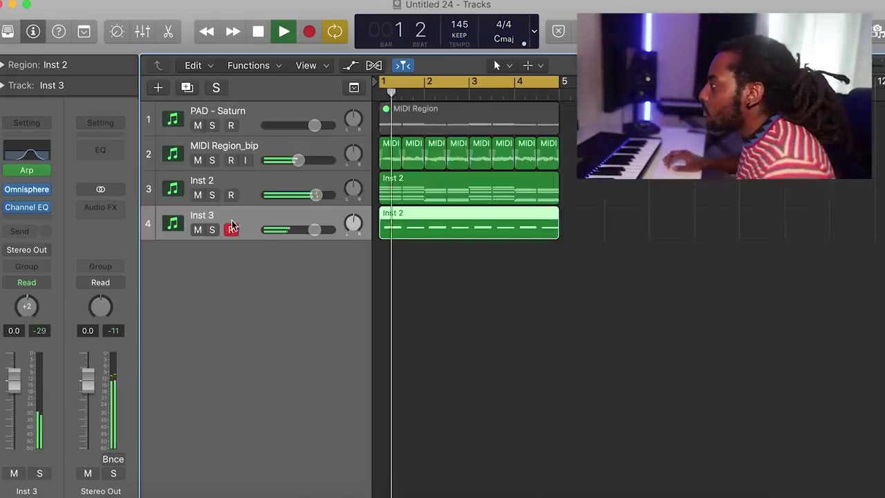
- Raise the Inst 3 track's volume to 3.8 dB and open its send slot to choose a bus
left_click_drag(314, 229, 339, 238)
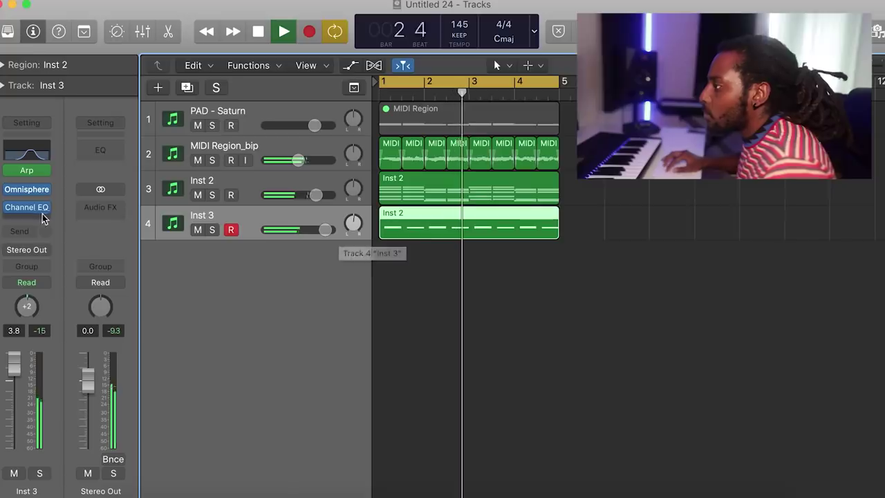
left_click(27, 232)
mouse_move(55, 292)
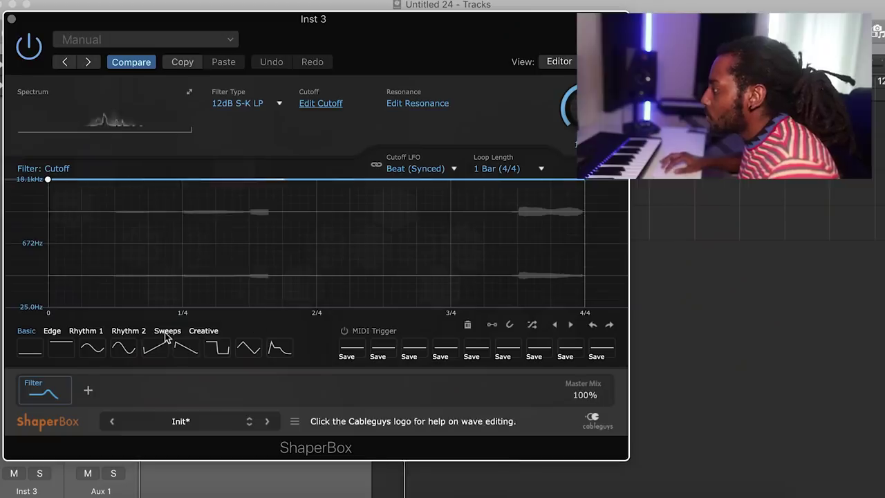
- Shape the ShaperBox filter cutoff on Inst 3 with the fifth waveform of the Sweeps category
left_click(166, 332)
left_click(155, 348)
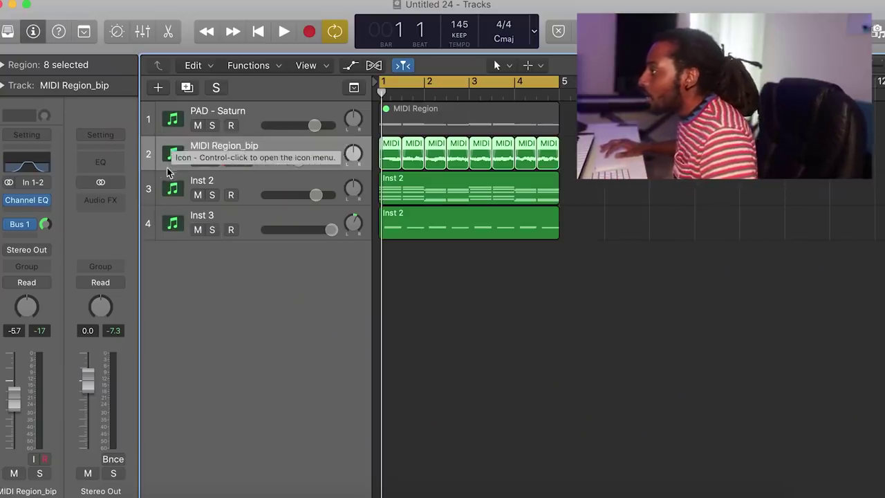
- Create a new track with Inst 2's settings and insert Mixed In Key's Captain Melody as its MIDI effect
left_click(164, 189)
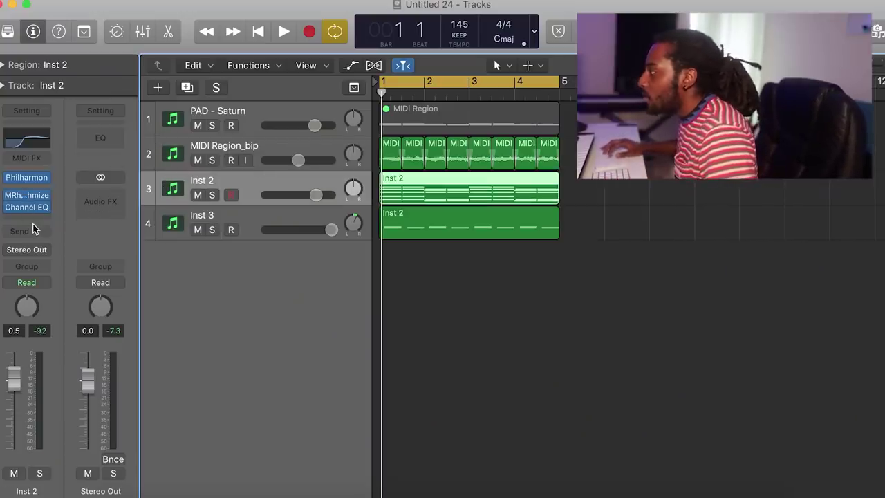
key("super+d")
left_click(28, 156)
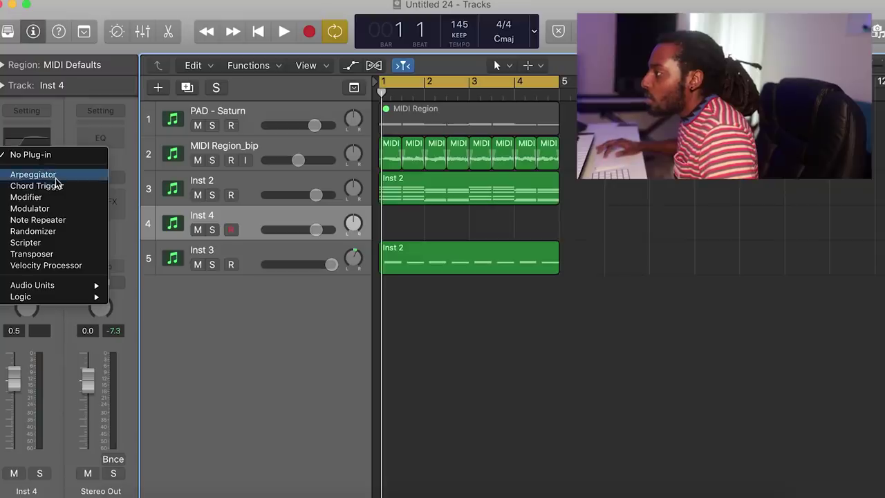
mouse_move(67, 284)
mouse_move(162, 285)
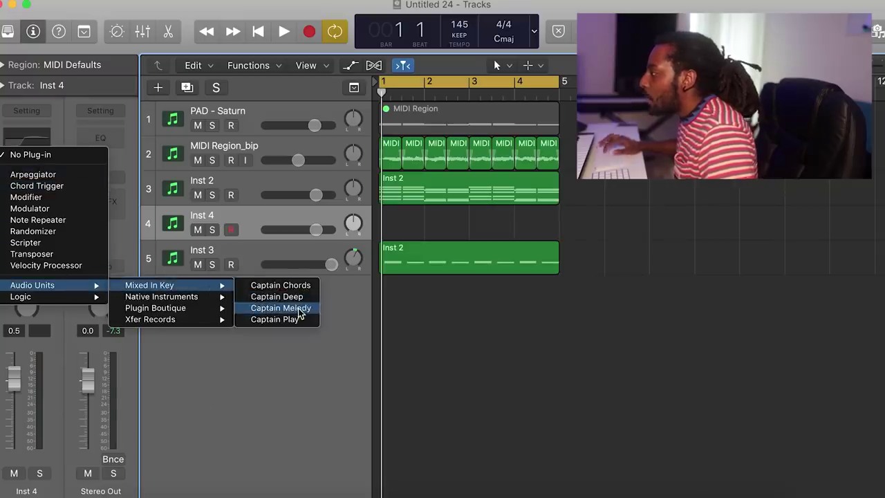
left_click(300, 310)
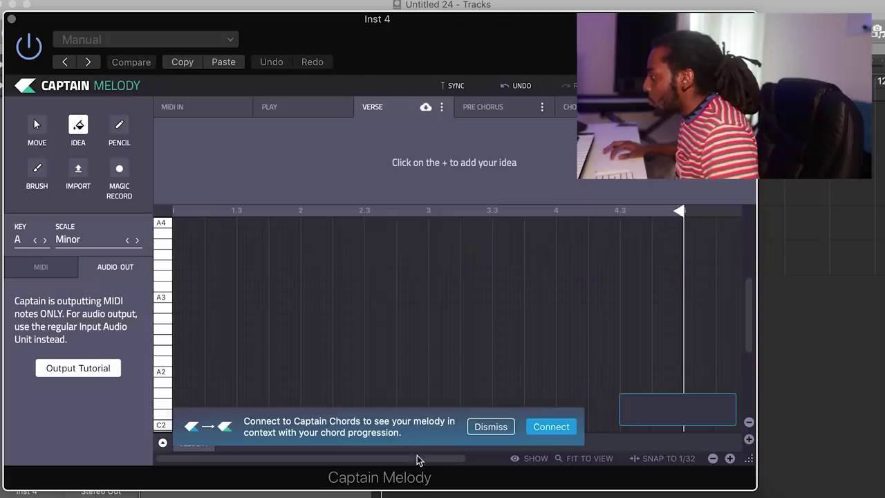
- Connect Captain Melody to Captain Chords and magic-record a four-bar melody (C5, A4, E4, C5, A4, C5, B4) in the Verse
left_click(550, 424)
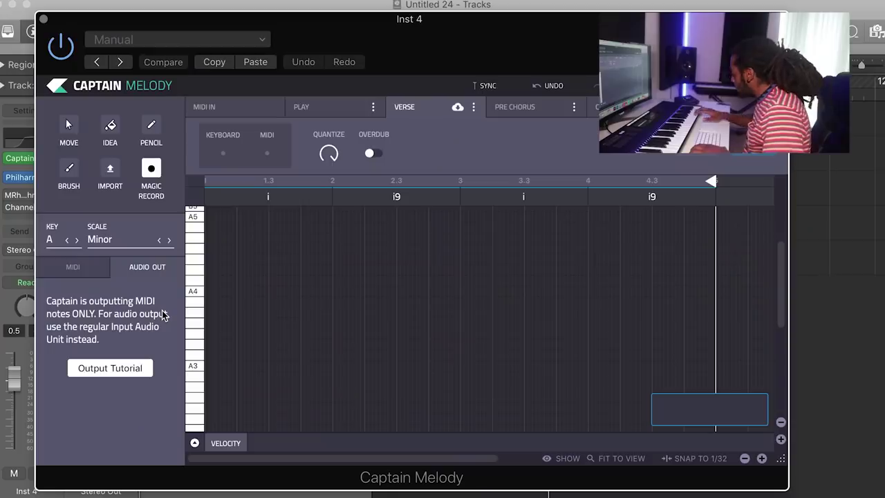
key("space")
key("space")
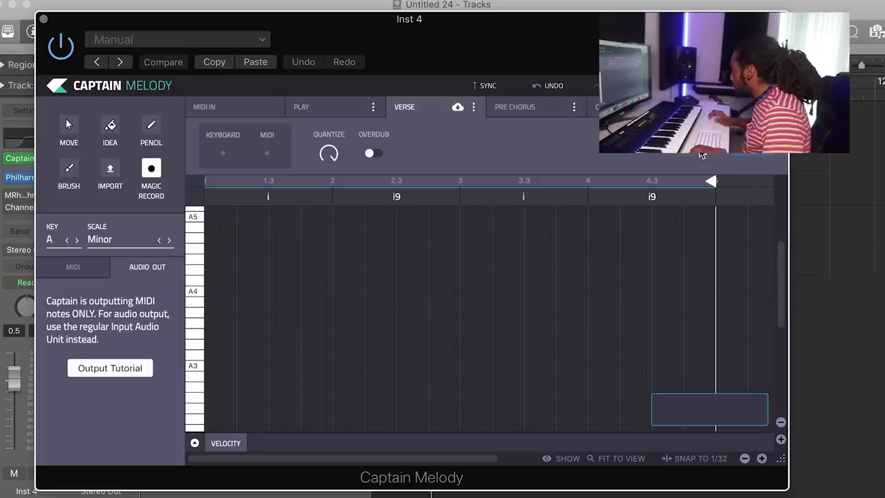
key("space")
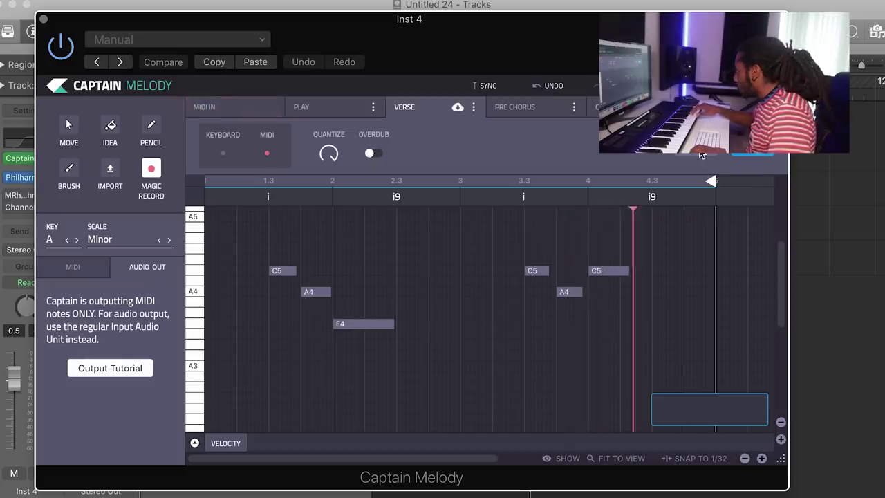
left_click(148, 163)
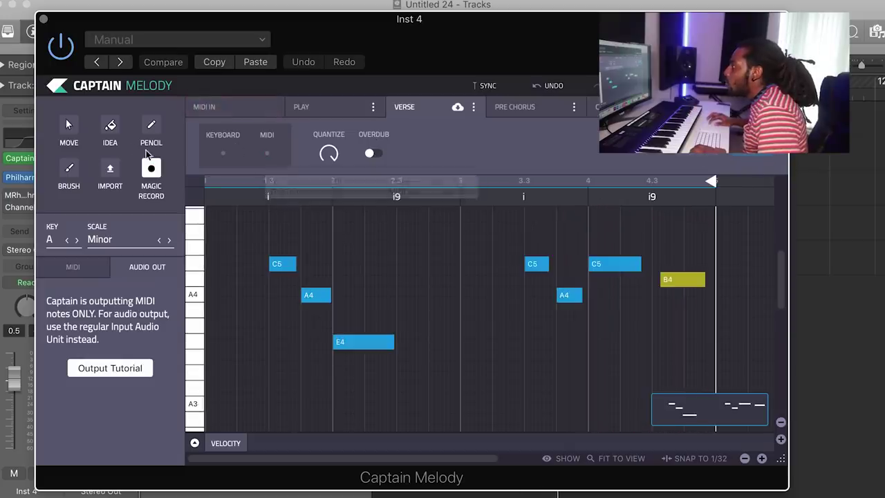
- Mark the four recorded bars as an idea and generate variations, adjusting the rhythm's Triplets and Rests during playback
left_click(110, 126)
left_click(217, 254)
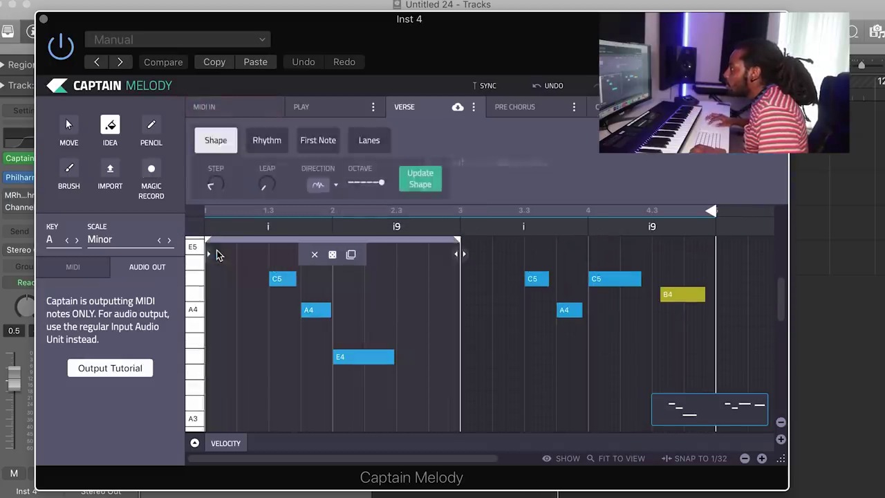
left_click(258, 141)
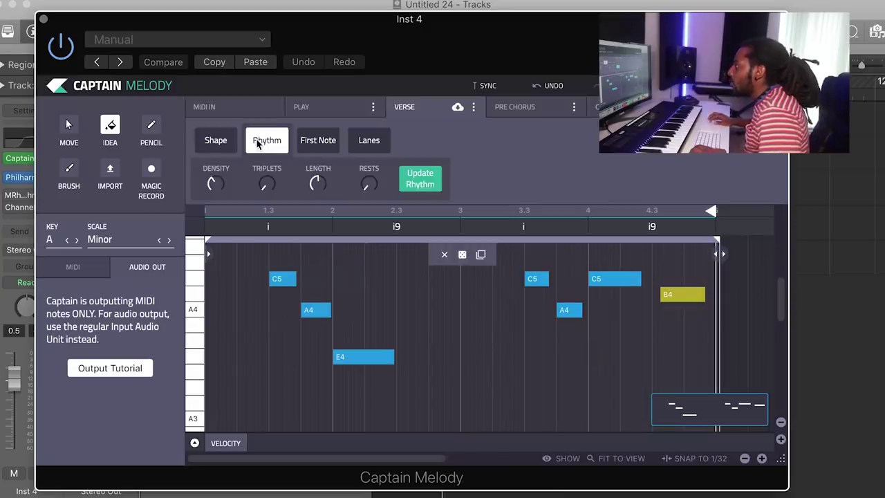
left_click_drag(266, 185, 265, 172)
key("space")
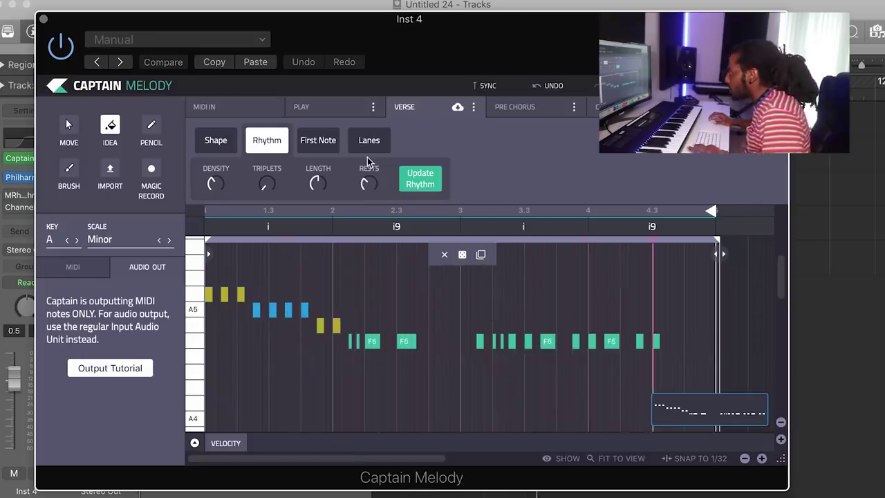
left_click_drag(368, 181, 365, 197)
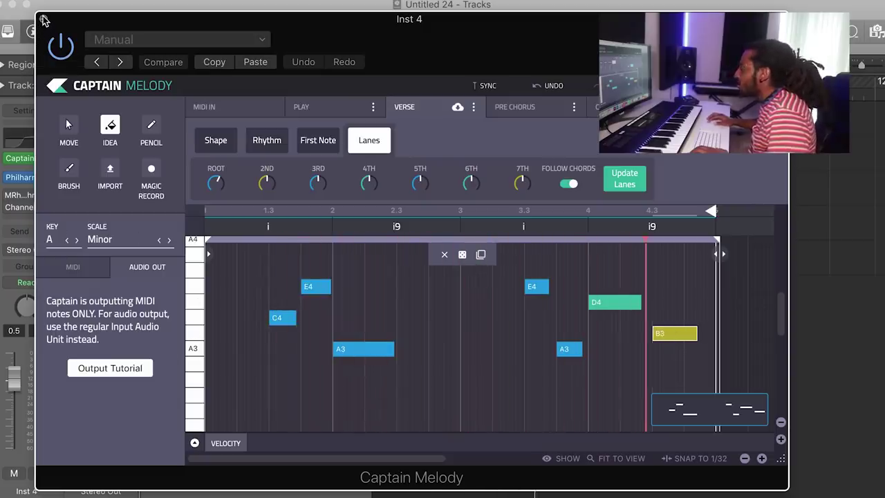
- Place the generated Captain Melody phrase on the Inst 4 track as a MIDI region and open its seven notes in the piano roll
left_click_drag(277, 34, 532, 20)
left_click_drag(795, 38, 284, 42)
left_click_drag(347, 43, 194, 43)
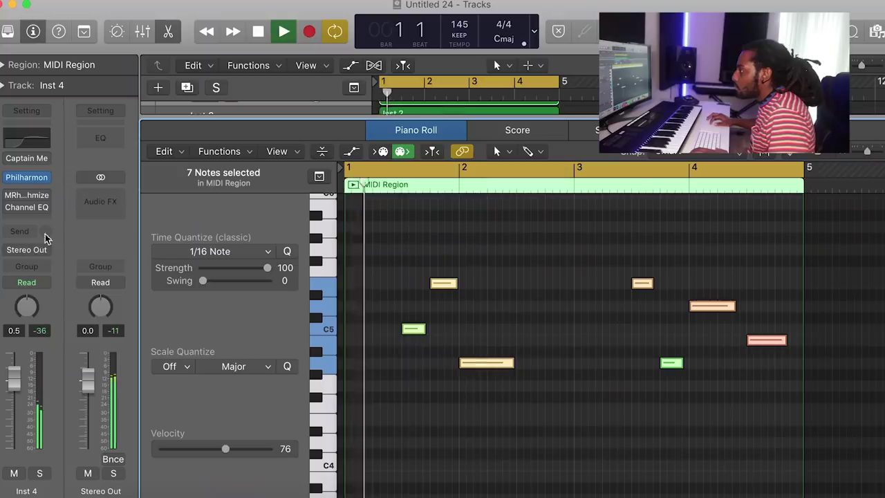
- Send Inst 4 to Bus 1 and raise the send level past -2.5 dB
left_click(43, 237)
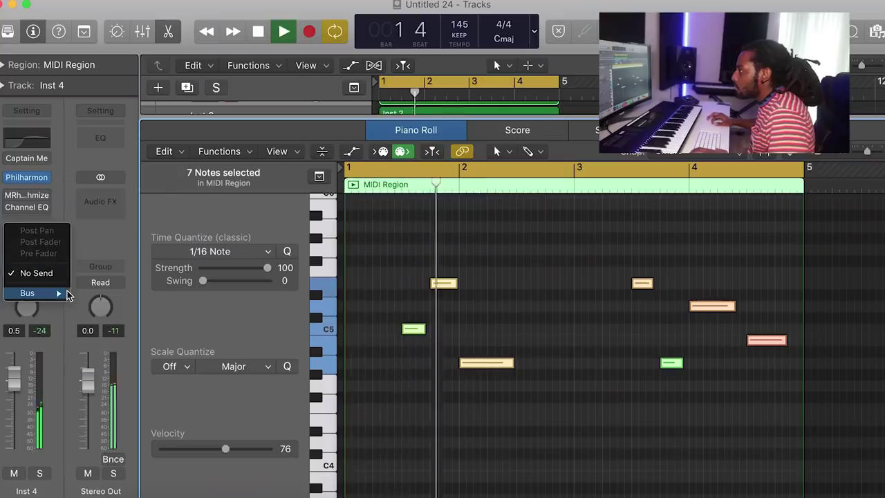
mouse_move(67, 295)
left_click(104, 47)
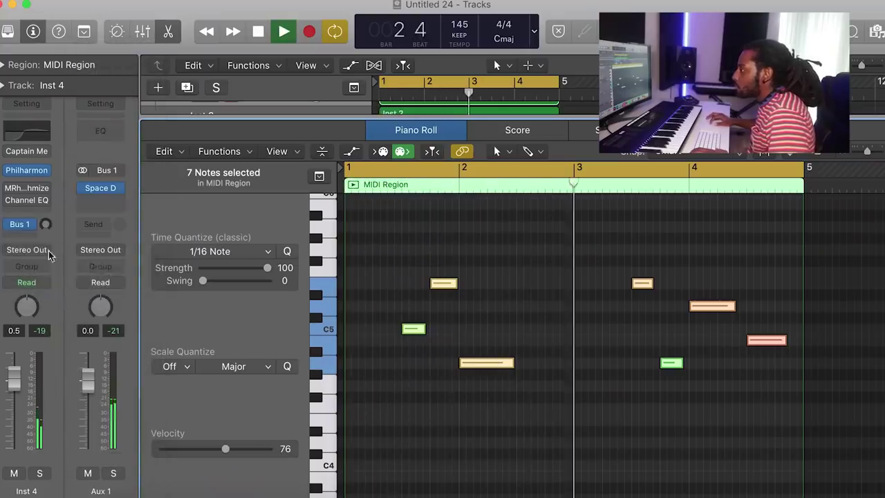
left_click_drag(46, 226, 47, 124)
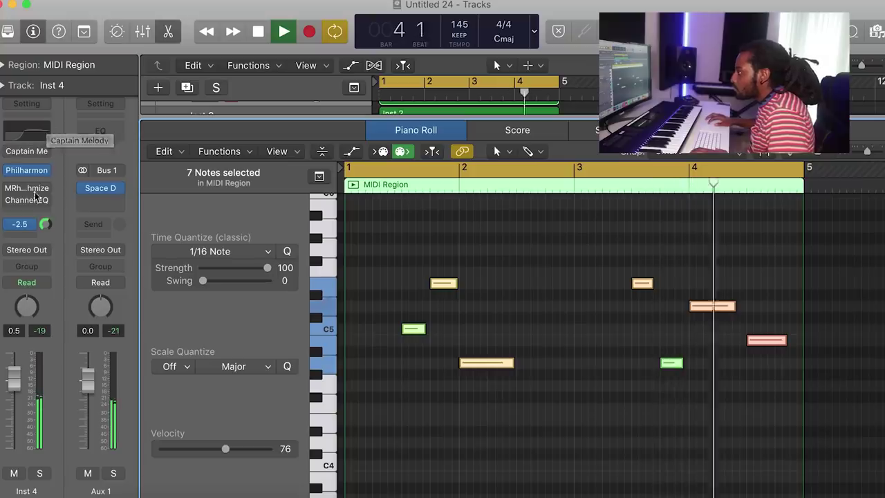
left_click_drag(46, 226, 50, 210)
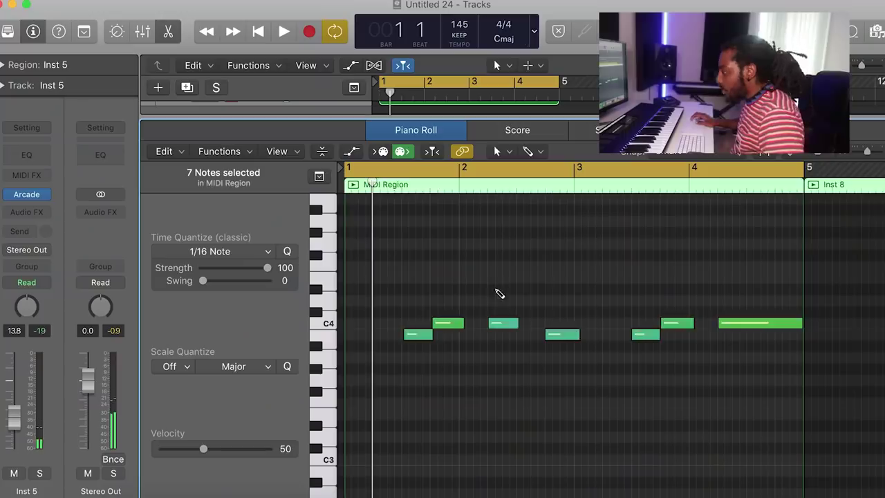
- Undo the last region edit on Inst 5 and send the Arcade track to Bus 1, playing it back
key("super+z")
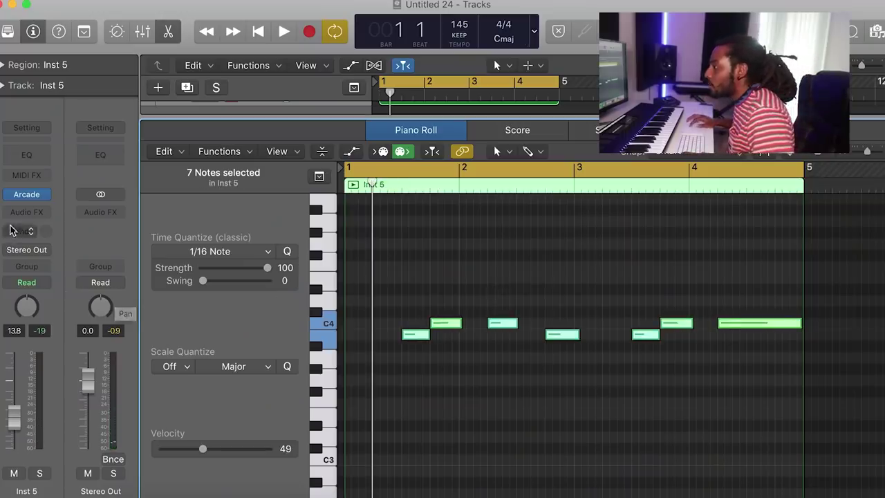
left_click(11, 231)
mouse_move(54, 294)
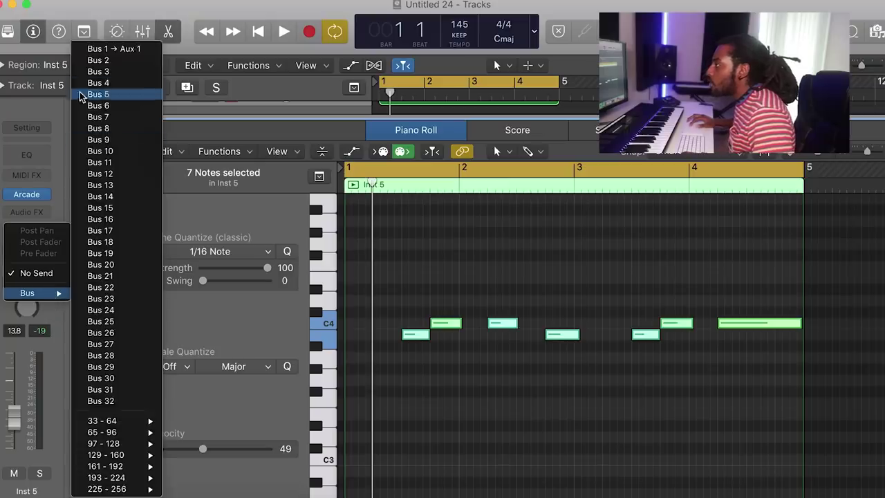
left_click(79, 51)
key("space")
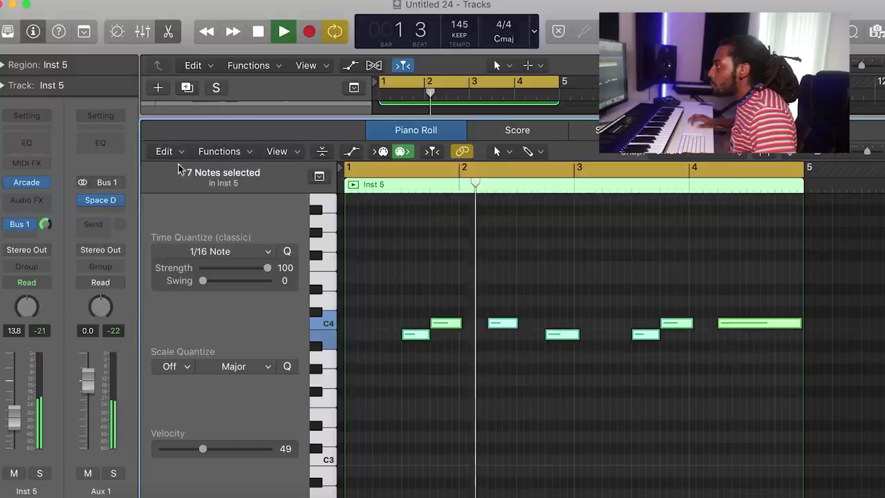
- Add a Channel EQ to Inst 5, enable its low-cut band and sweep the cutoff up into the low mids
left_click(26, 142)
left_click(60, 90)
left_click_drag(78, 203, 314, 181)
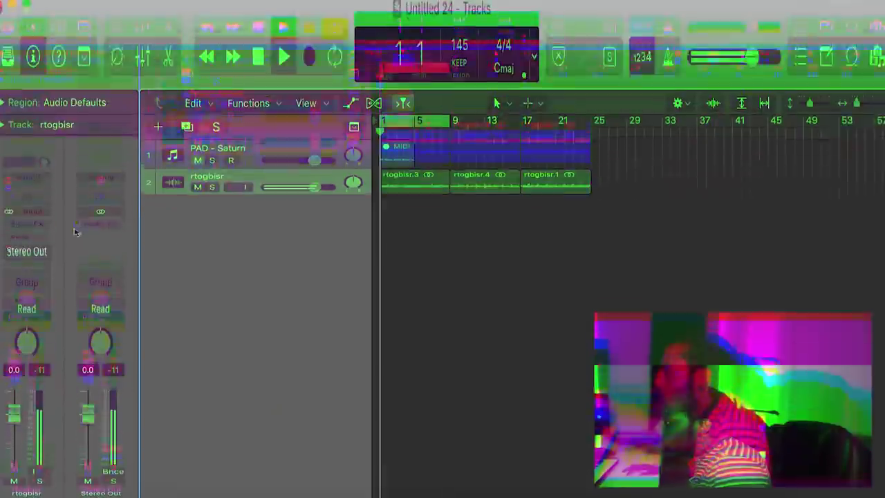
- Insert RC-20 Retro Color on the rtogbisr audio track with Wobble at 8%, the Space module on and the Magnetic module off
left_click(27, 207)
mouse_move(73, 244)
left_click(146, 240)
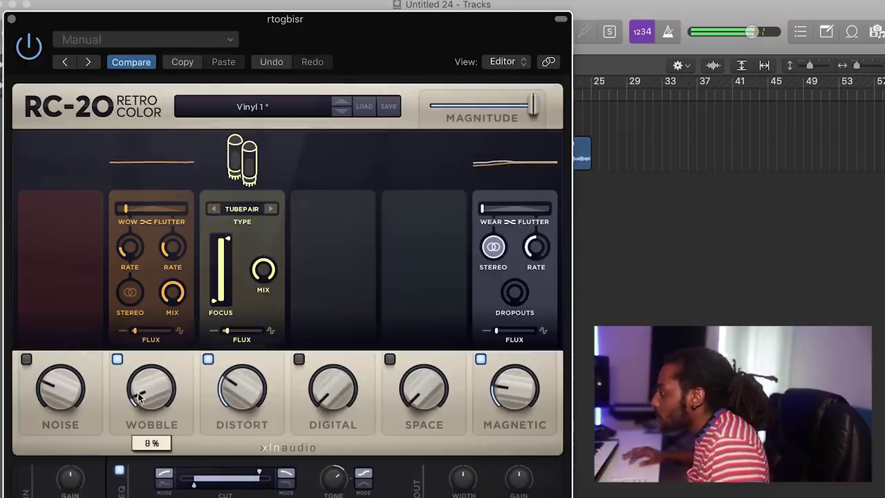
left_click(392, 359)
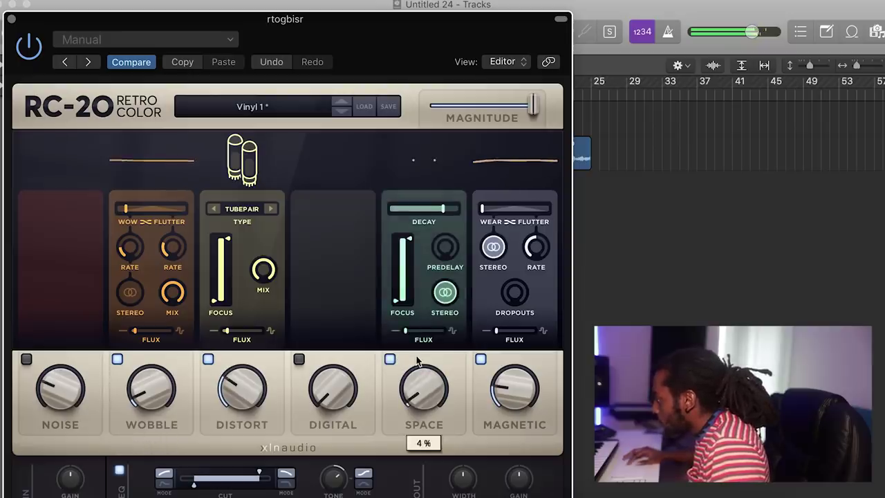
left_click(482, 360)
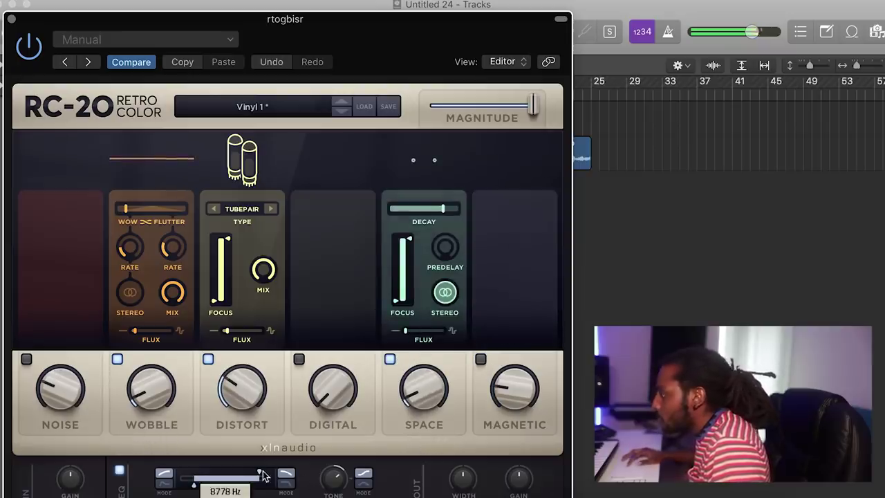
left_click(10, 19)
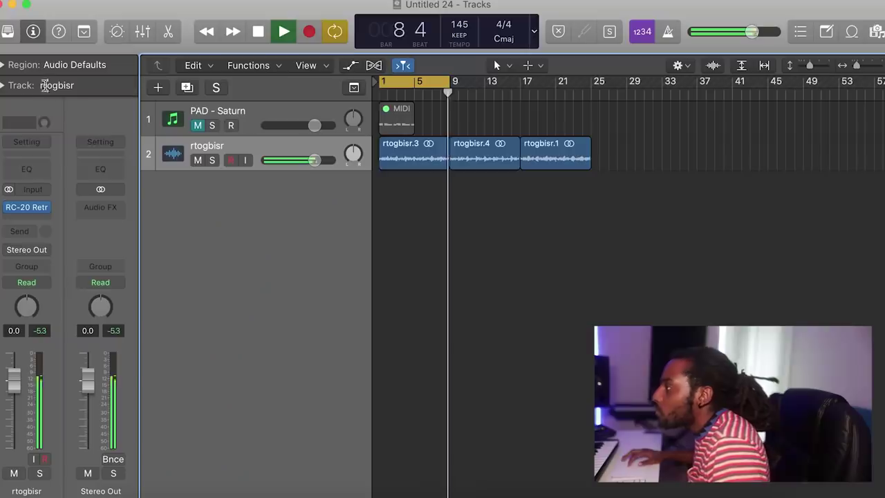
- Add a Channel EQ to rtogbisr, boosting about 2.5 dB at 2850 Hz, and raise that band's Q
left_click(23, 164)
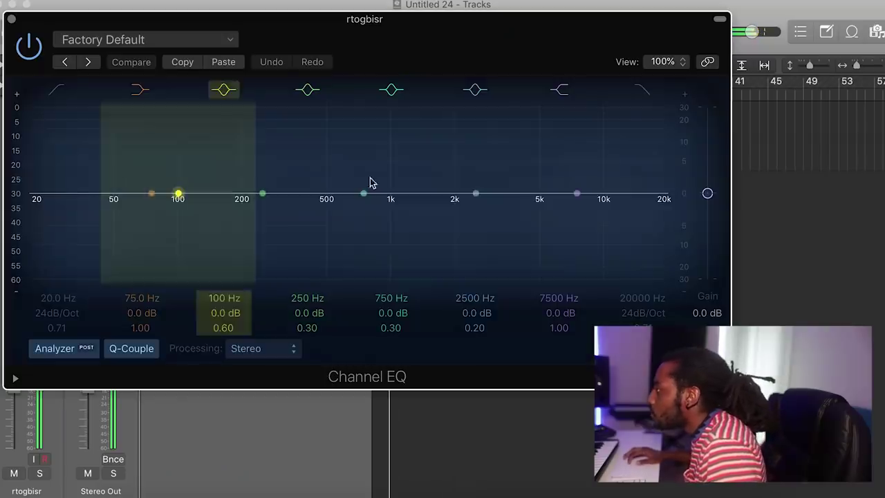
left_click_drag(476, 193, 493, 186)
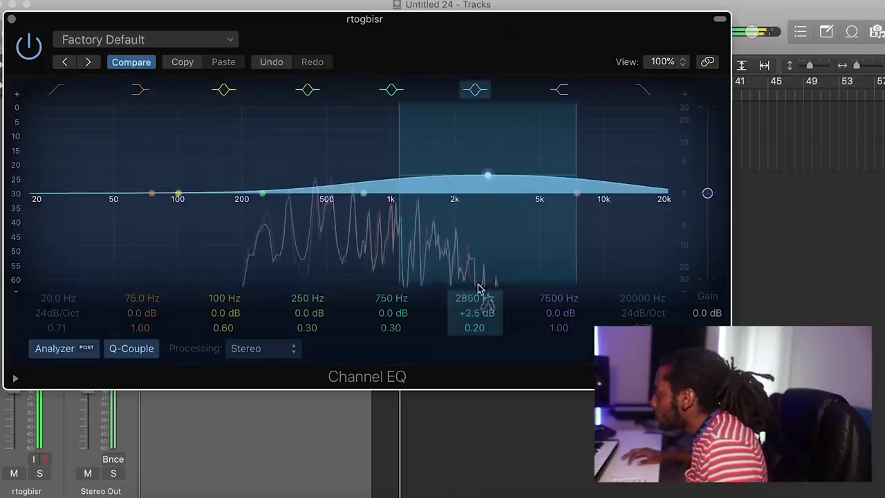
left_click_drag(474, 328, 475, 315)
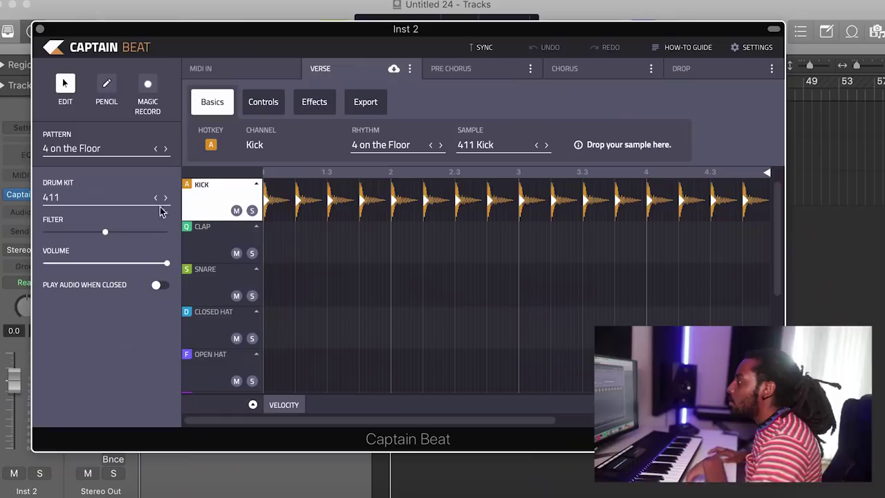
- Look through Captain Beat's kick, clap, snare, closed hat and open hat channels on Inst 2
left_click(212, 290)
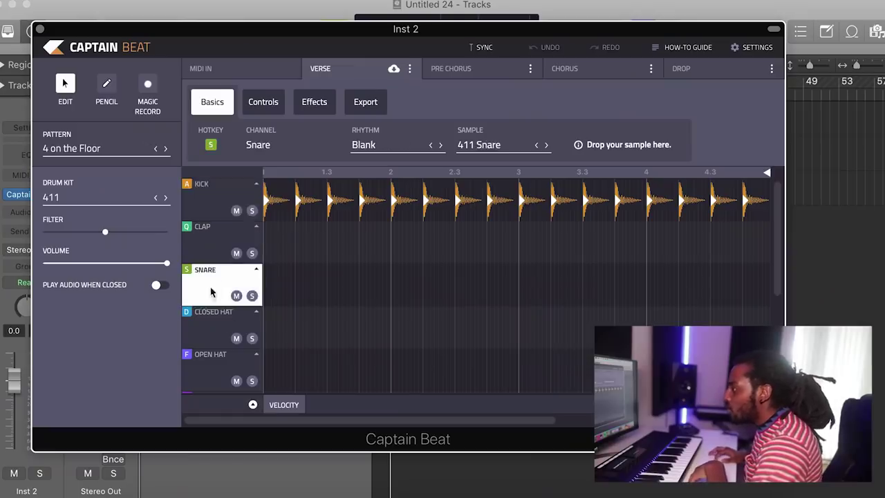
left_click(212, 260)
left_click(211, 213)
left_click(211, 259)
left_click(210, 316)
left_click(210, 360)
left_click(200, 289)
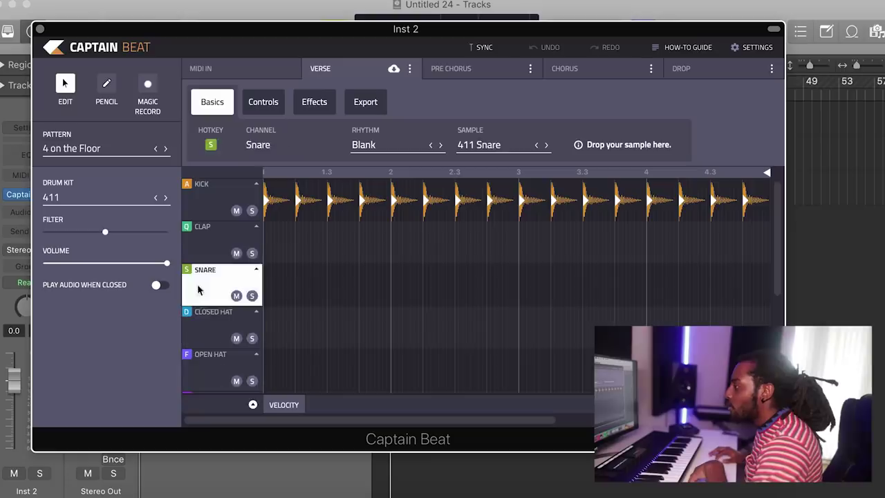
left_click(200, 235)
left_click(199, 204)
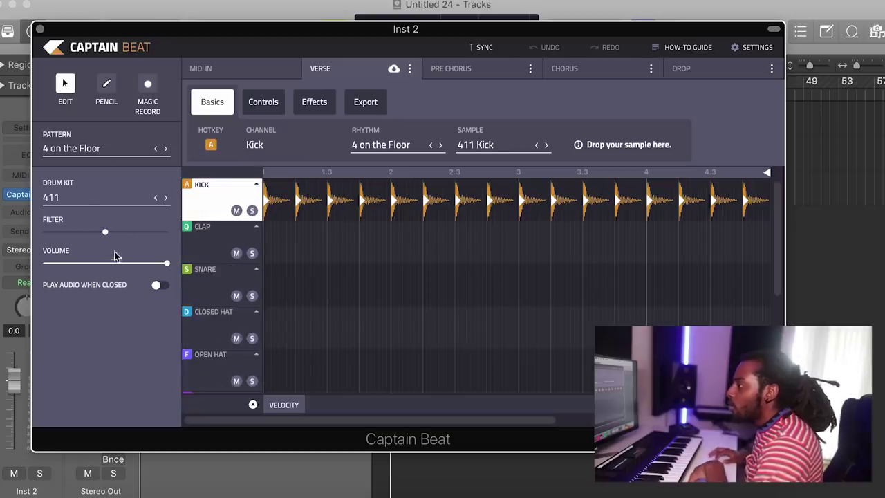
- Try the Pasta K drum kit in Captain Beat and play the 4 on the Floor pattern with it
left_click(64, 199)
scroll(115, 233, "down", 10)
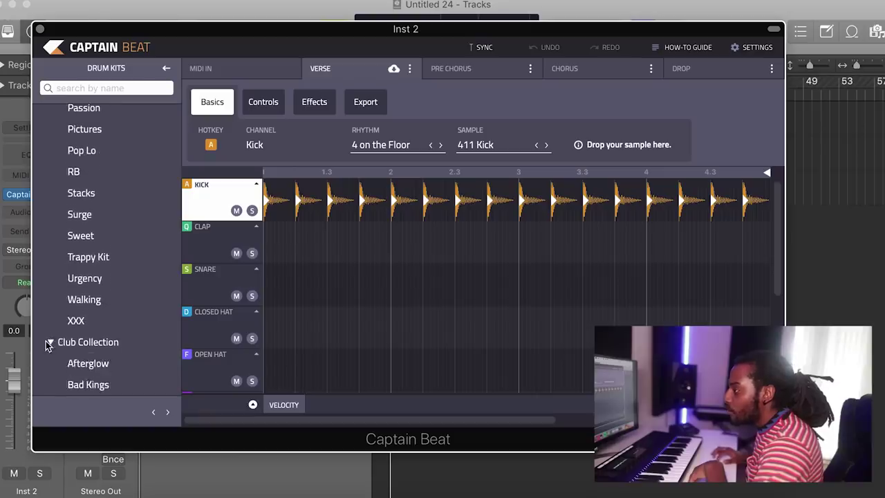
scroll(72, 342, "down", 10)
left_click(78, 237)
key("space")
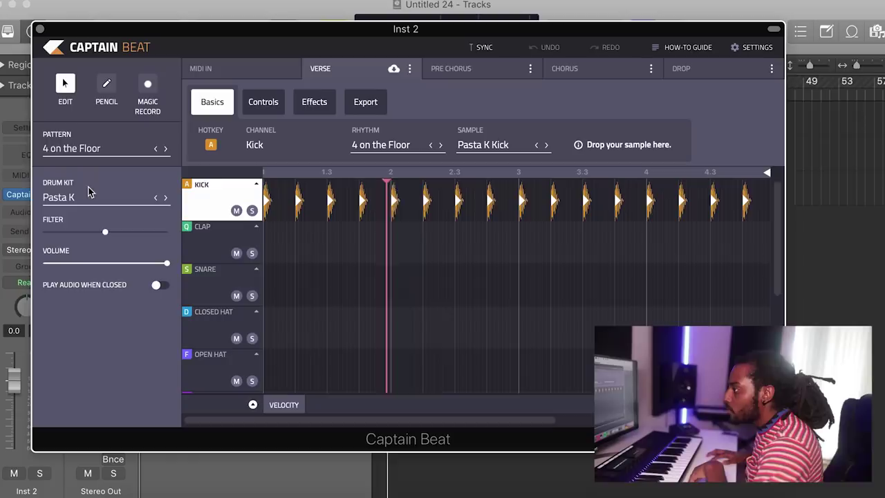
- Load the Vibrant drum kit in Captain Beat
left_click(88, 198)
scroll(96, 290, "down", 4)
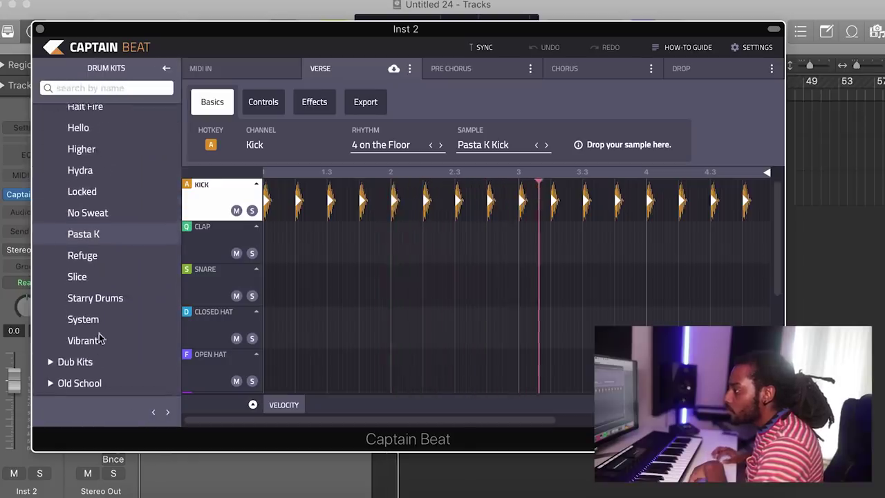
left_click(94, 344)
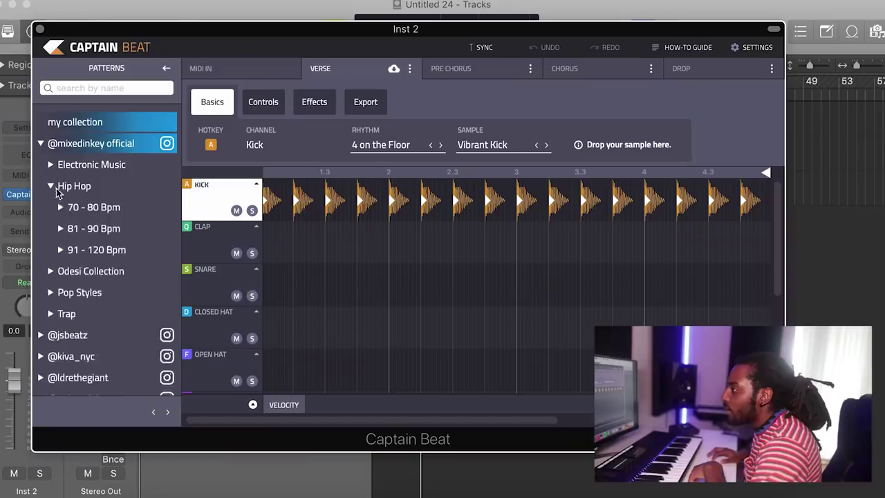
- Try the Adventures 80 pattern from the official Hip Hop 70 - 80 Bpm collection
left_click(87, 208)
left_click(86, 207)
left_click(86, 208)
left_click(97, 235)
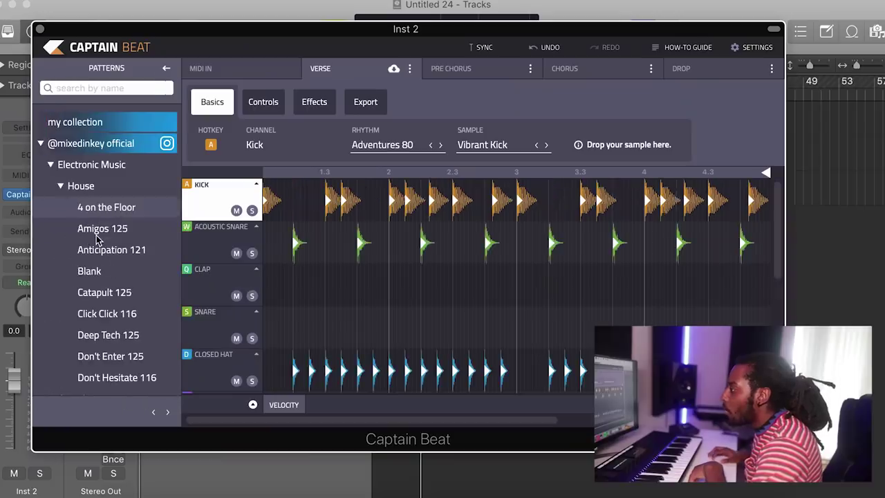
- Load the Headlight 85 drum pattern from the Hip Hop folder of the artist's collection
left_click(62, 187)
left_click(50, 164)
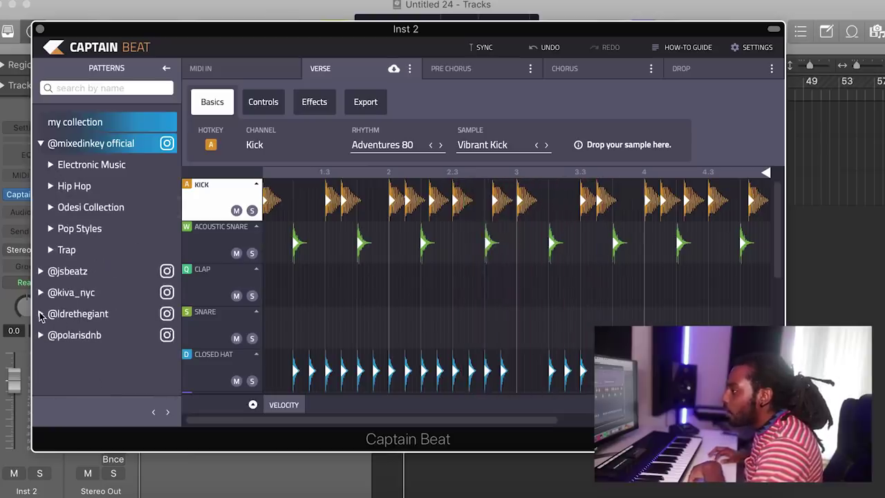
left_click(41, 314)
left_click(51, 335)
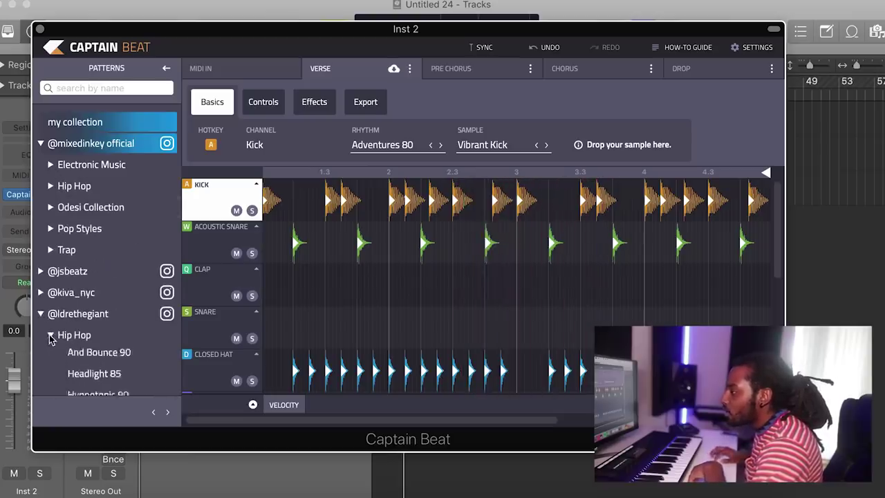
left_click(99, 371)
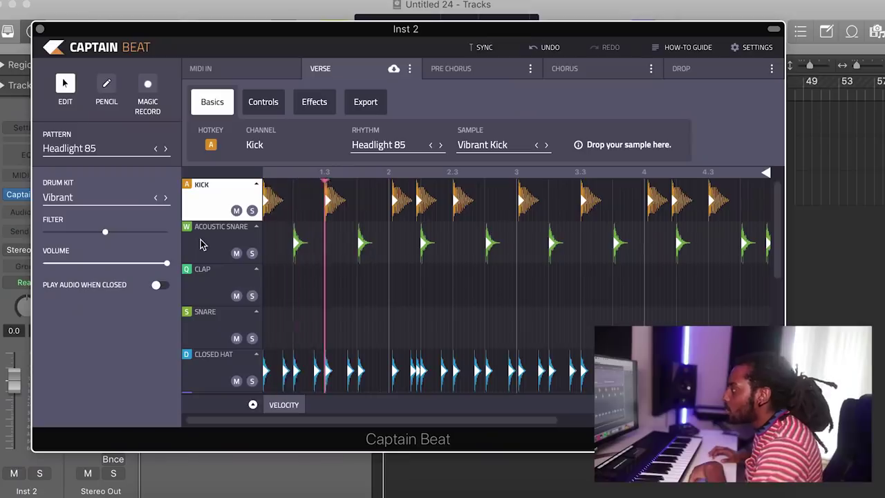
- Audition the Dub Deep, Dub Knock and Dub Shine drum kits with the Headlight 85 pattern
left_click(166, 199)
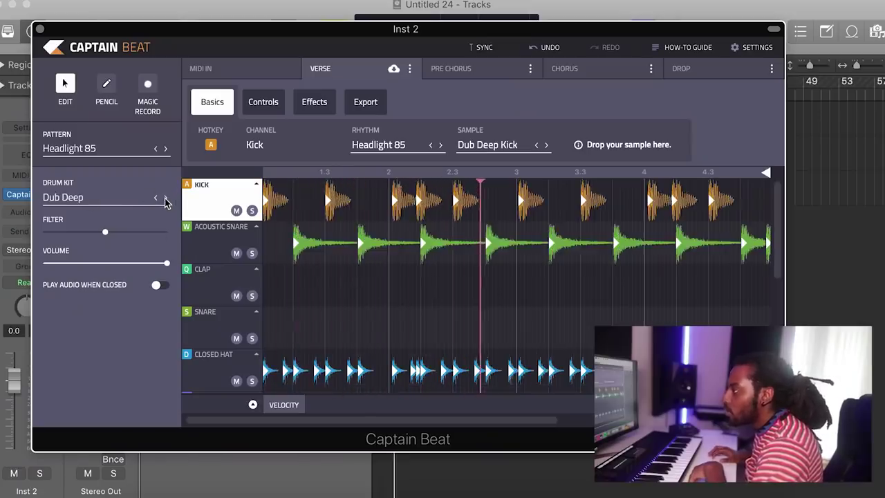
left_click(165, 199)
left_click(166, 198)
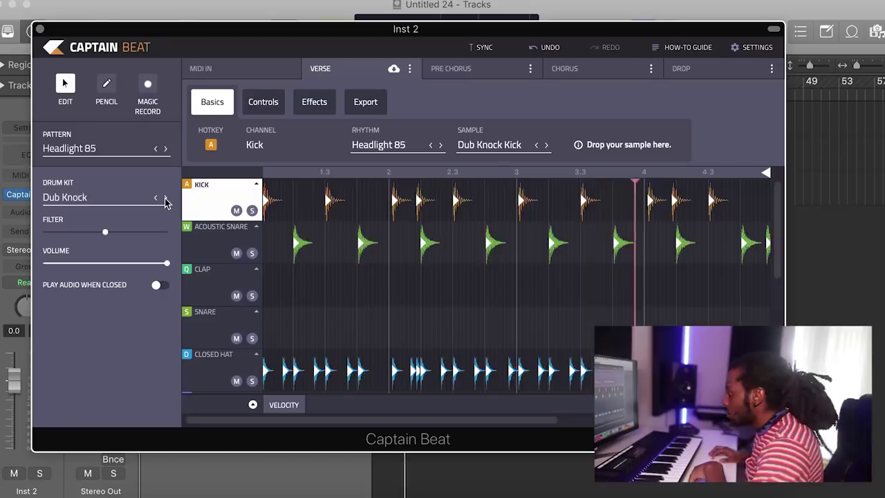
left_click(166, 200)
- Try the Skinny Bop 130 pattern from the Trap folder of the artist's collection
left_click(48, 152)
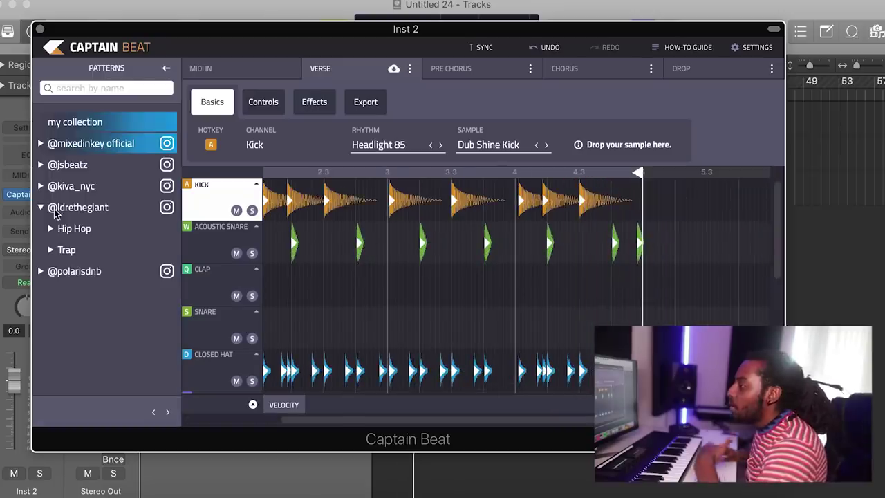
left_click(52, 251)
scroll(83, 305, "down", 3)
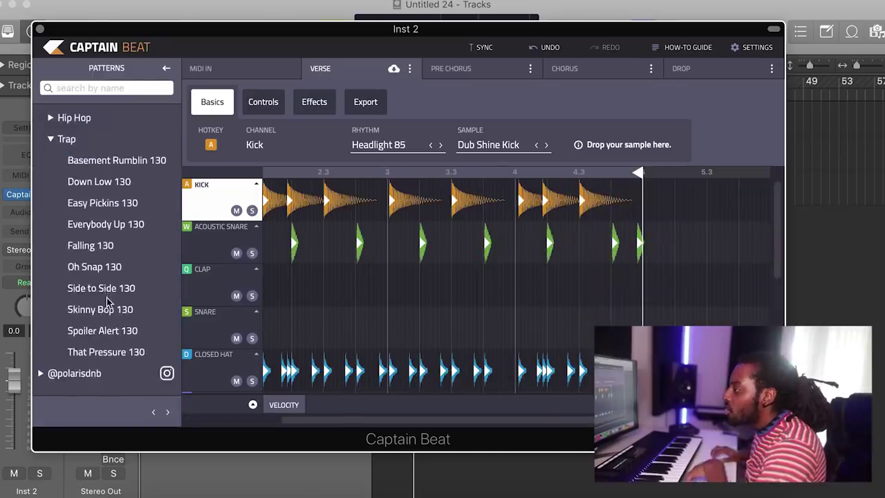
left_click(90, 321)
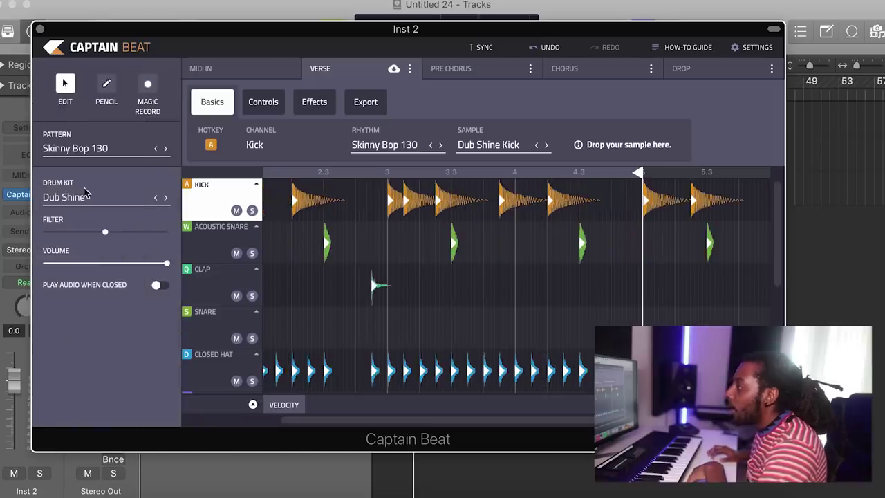
- Load the Balance drum kit and play the pattern with it
left_click(62, 200)
scroll(147, 239, "down", 3)
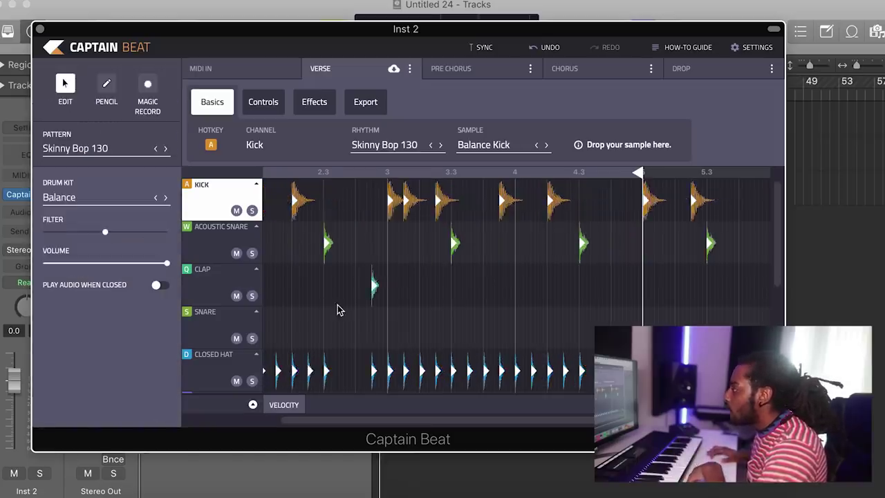
key("space")
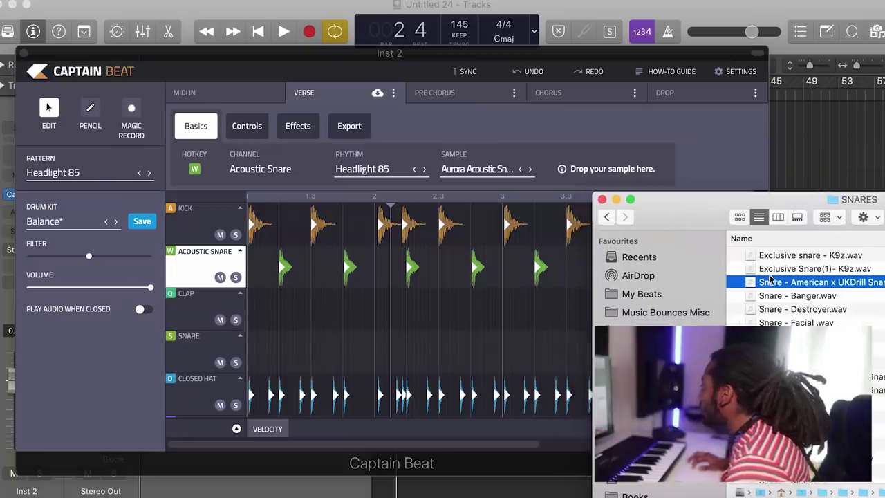
- Replace the acoustic snare's sample with the American x UKDrill snare file, shift its first hit slightly forward in time and play the result
left_click_drag(772, 285, 581, 169)
left_click(616, 201)
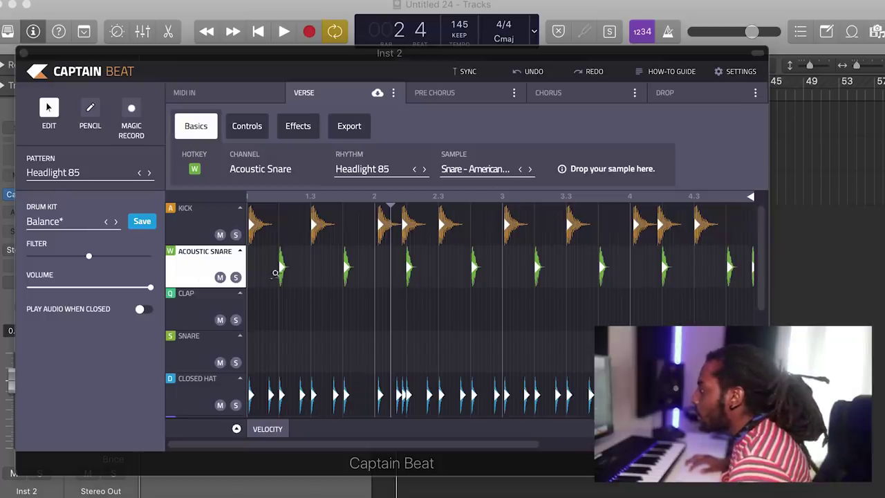
left_click_drag(282, 268, 286, 267)
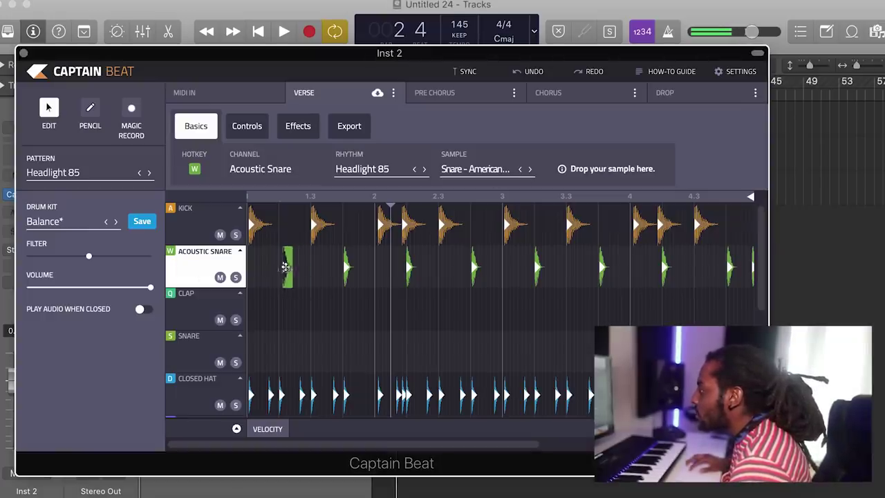
key("space")
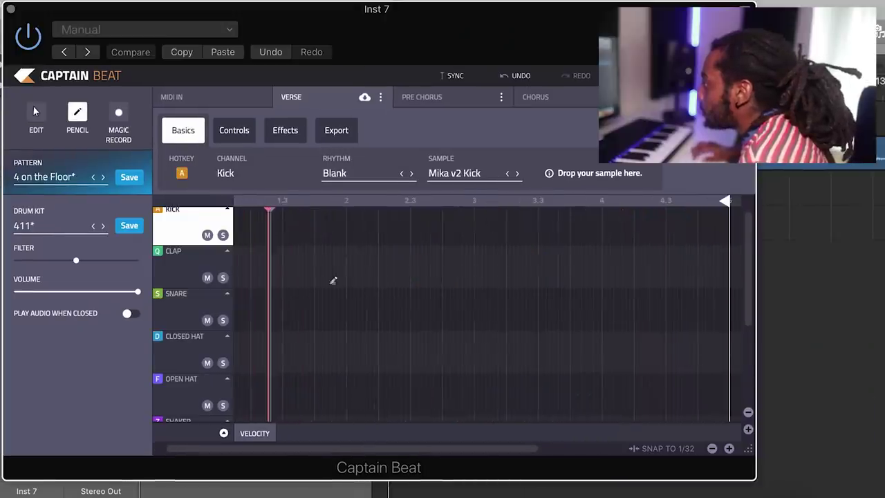
- Draw clap hits at 1.3, just before 2.3, at 3.3, and on both sides of 4.3
left_click(293, 269)
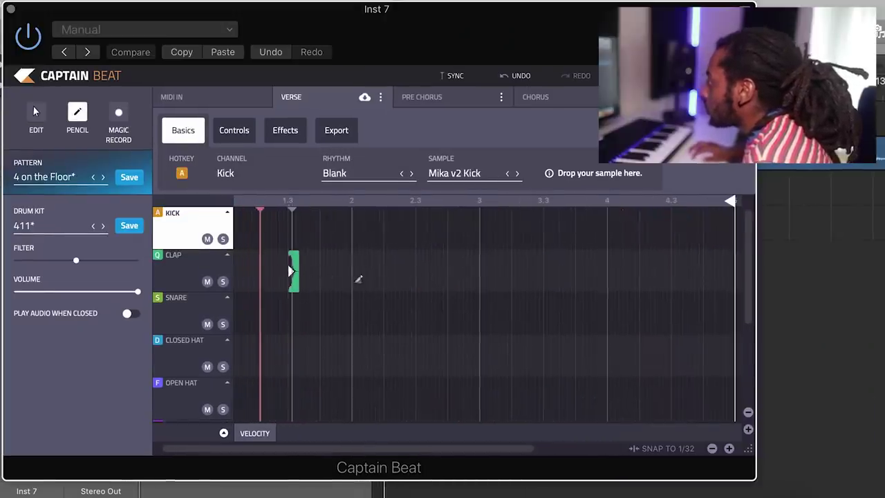
left_click_drag(396, 271, 403, 270)
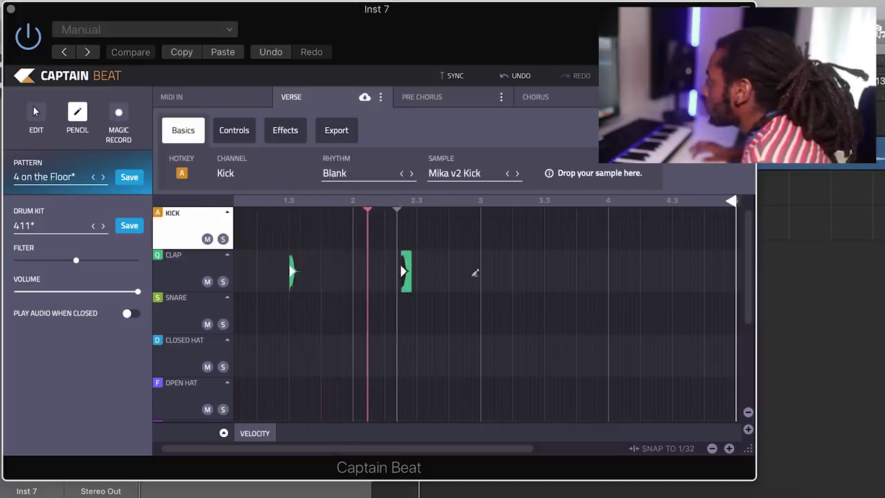
left_click(548, 270)
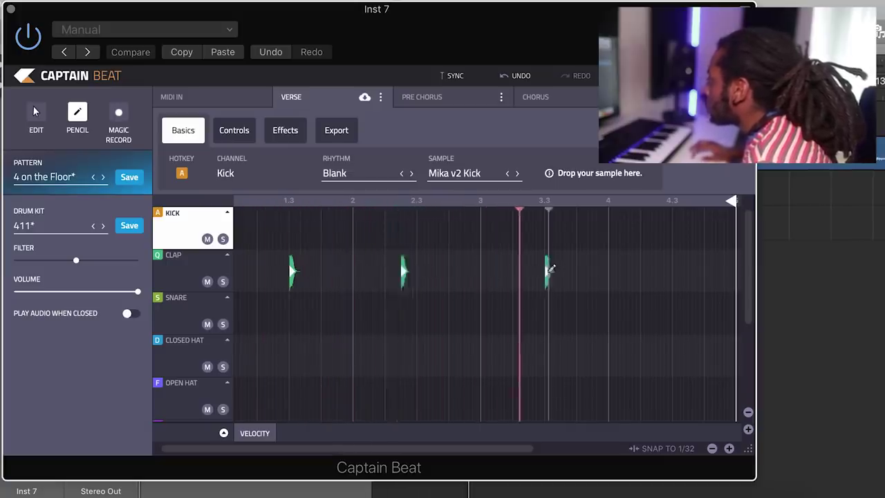
left_click(661, 269)
left_click(694, 268)
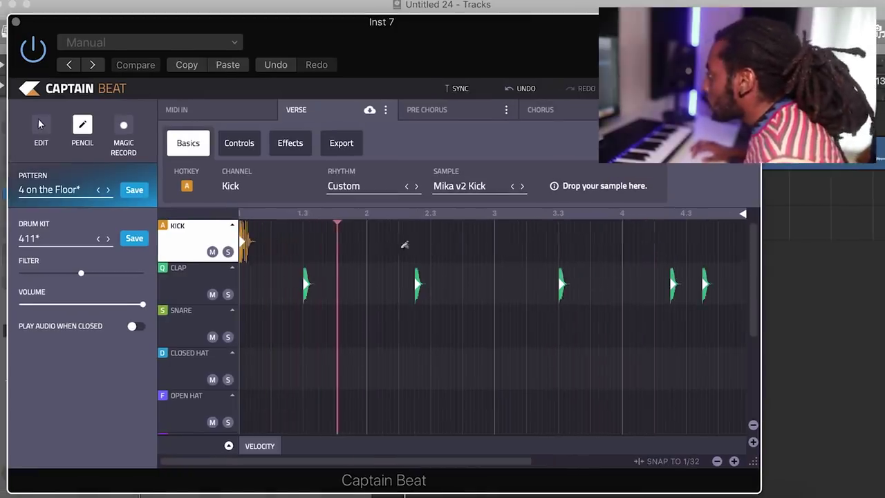
- Add kick hits early in bar 2, a cluster of three leading into bar 3, and two more in bar 4
left_click(408, 242)
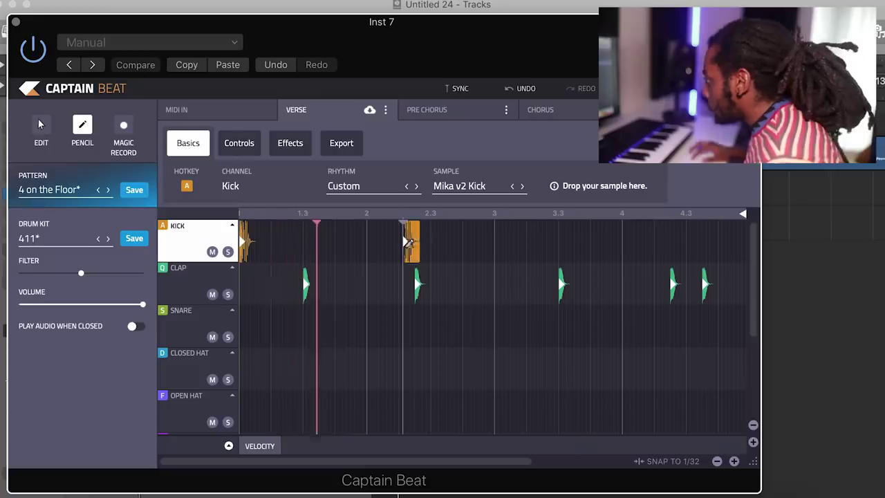
left_click(468, 242)
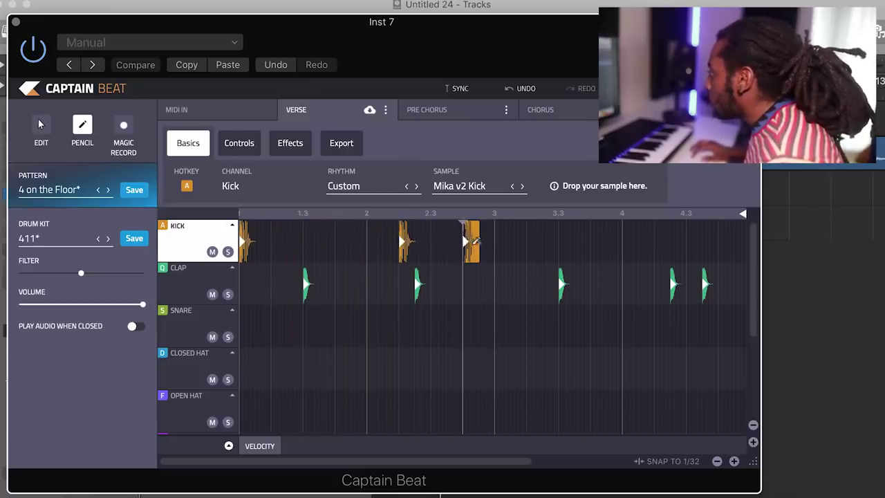
left_click(484, 242)
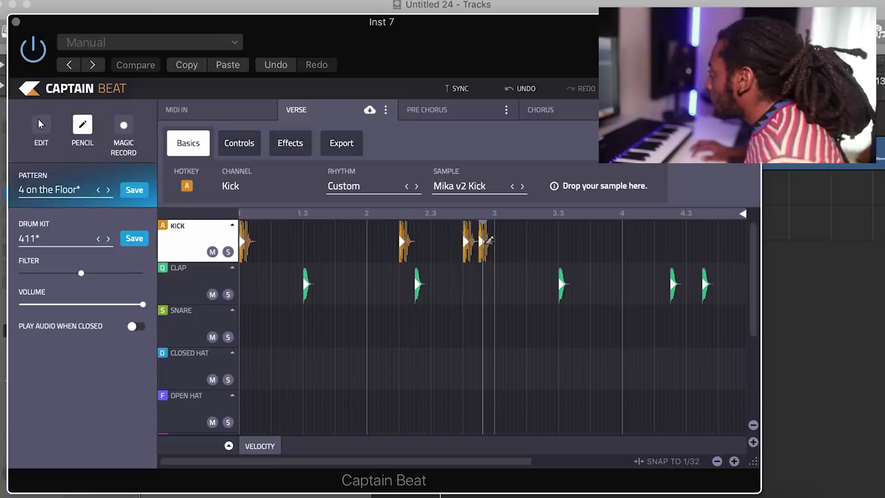
left_click(499, 240)
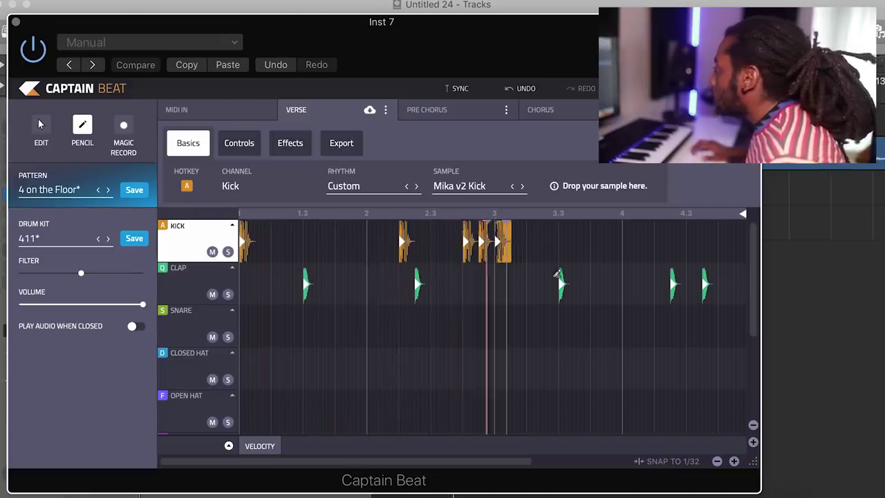
left_click(645, 242)
scroll(677, 269, "right", 2)
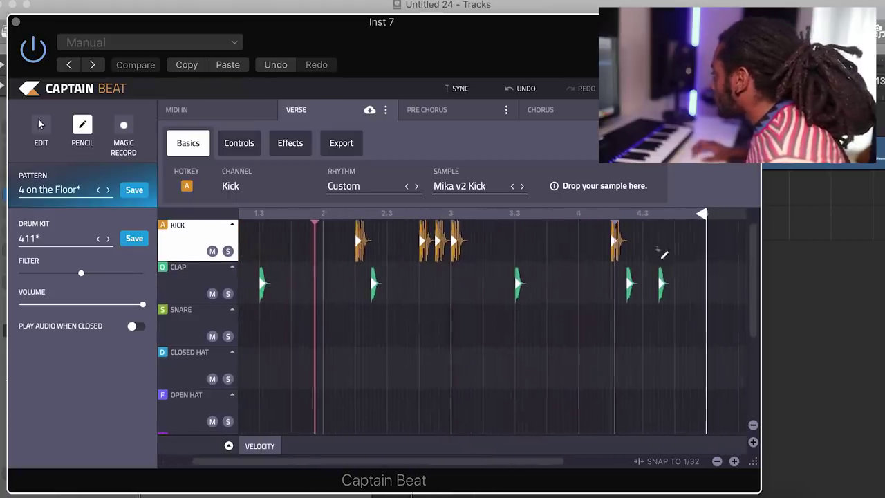
scroll(668, 277, "right", 3)
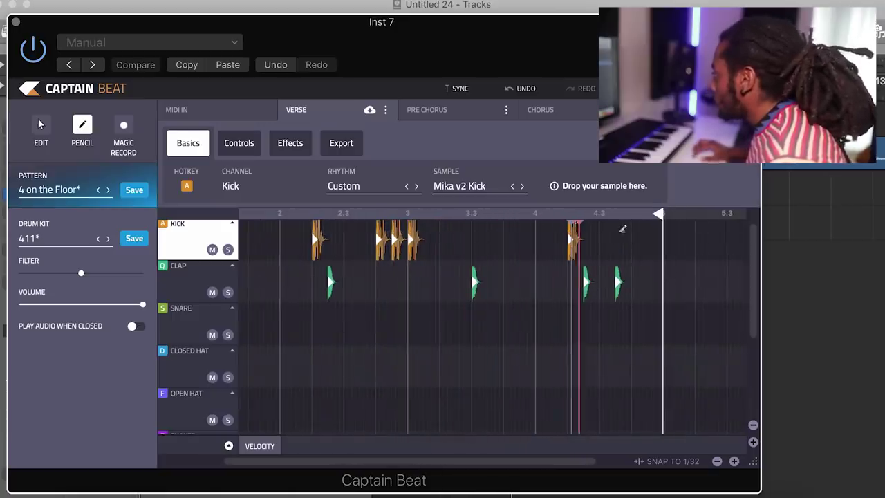
left_click(617, 236)
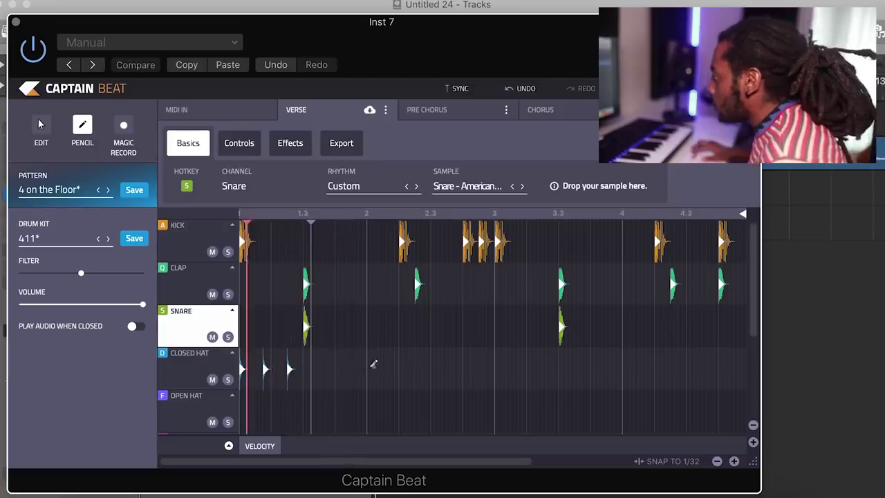
- Draw three evenly spaced closed hat hits from the start of bar 2, repeating the bar 1 spacing
left_click(368, 367)
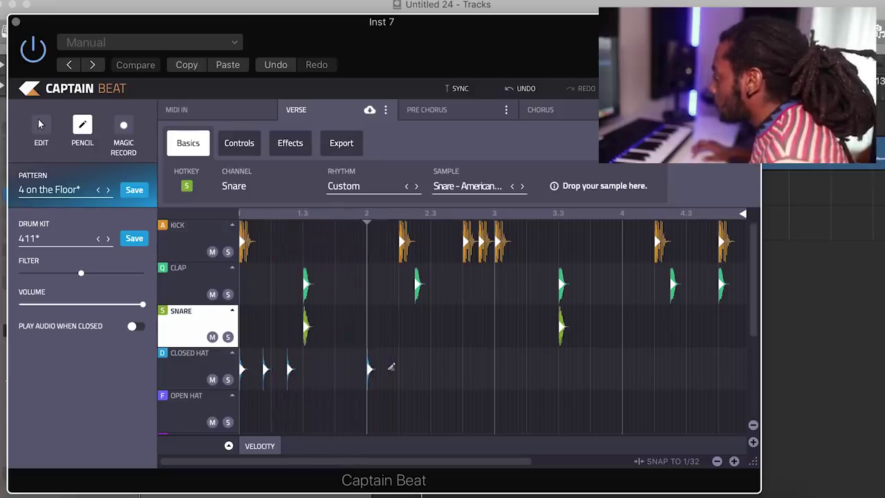
left_click(394, 367)
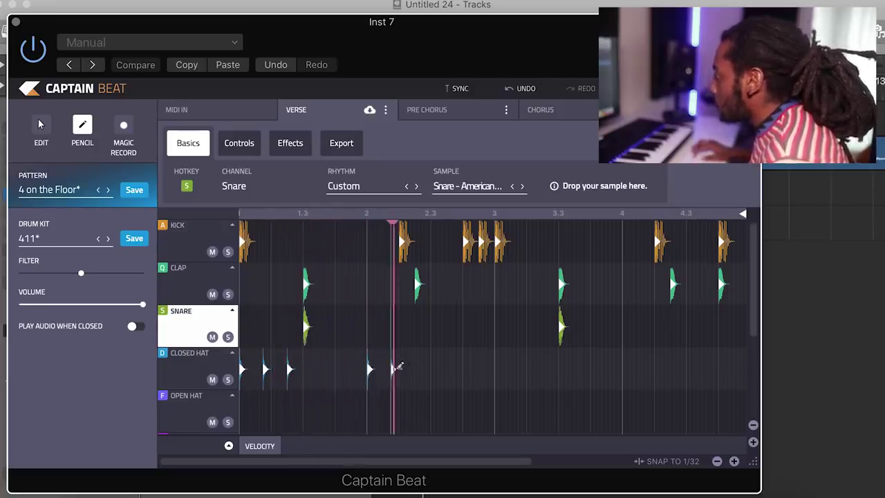
left_click(417, 367)
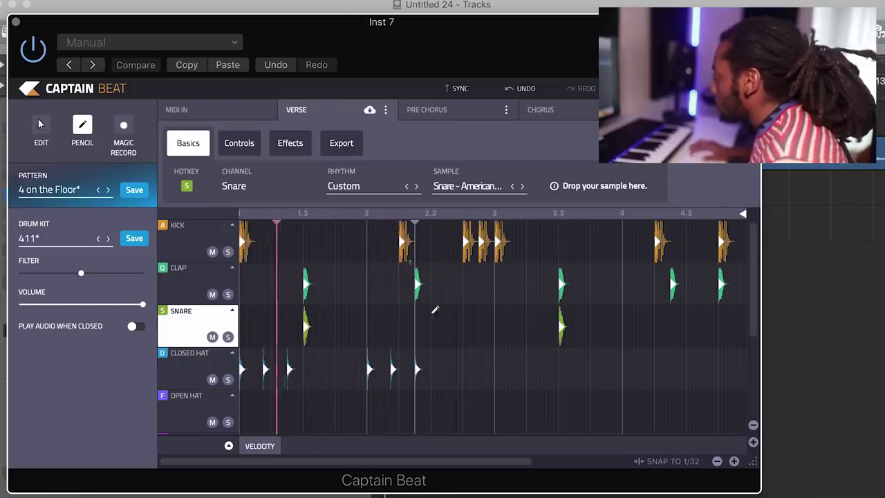
- Duplicate the six closed hat hits of bars 1 and 2 and align the copies with the starts of bars 3 and 4
left_click(41, 124)
left_click_drag(475, 411, 537, 369)
key("space")
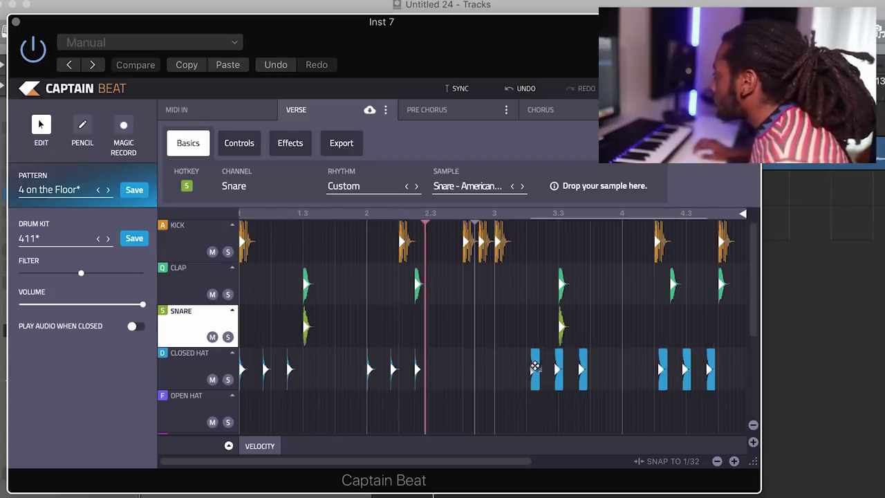
left_click_drag(535, 366, 499, 367)
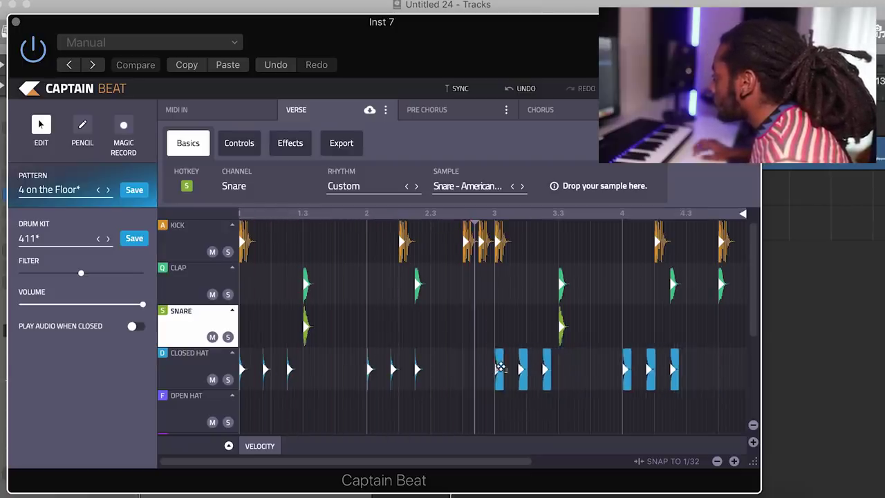
left_click(550, 410)
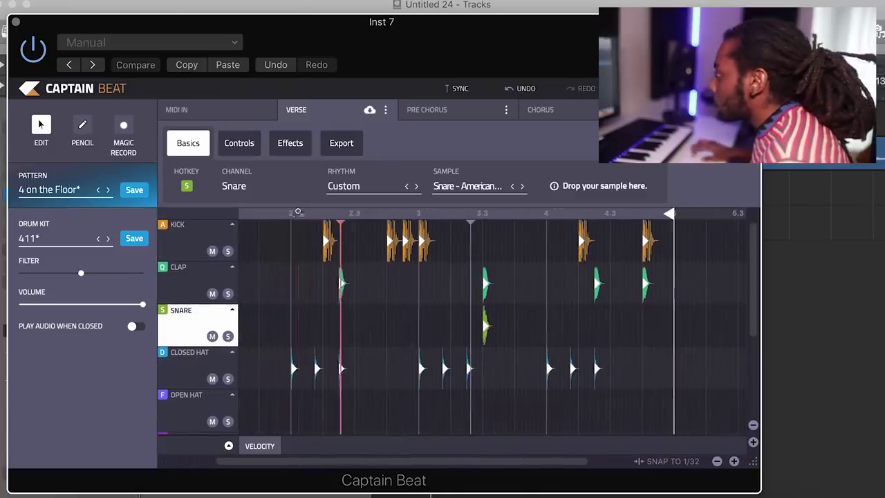
- Draw two open hat hits just before bar 3 and a rapid open hat roll at the end of bar 4
left_click(83, 127)
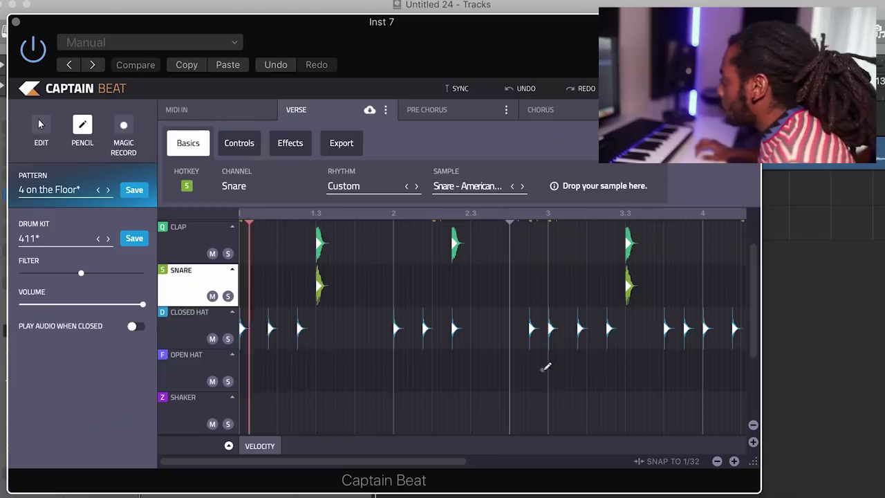
left_click(539, 371)
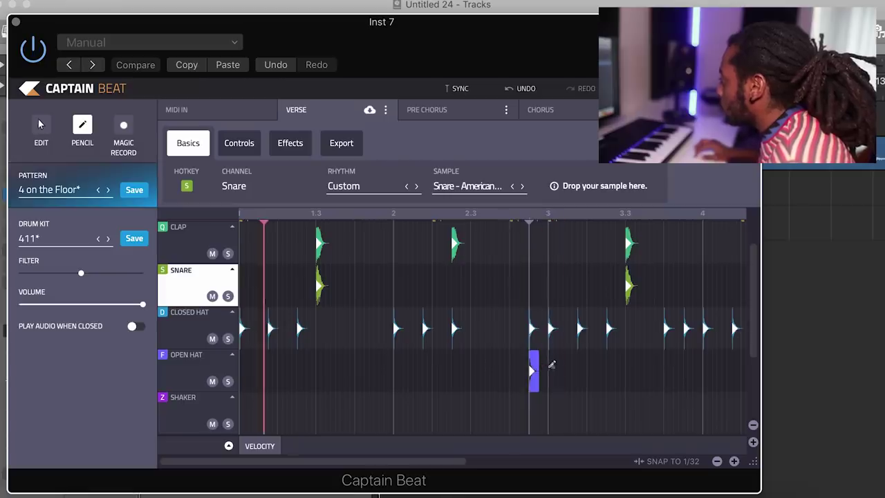
left_click(543, 369)
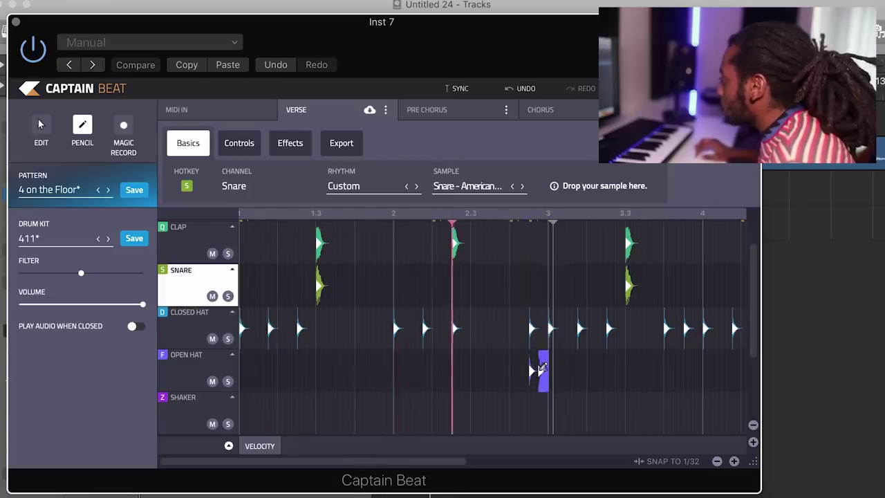
scroll(617, 382, "right", 3)
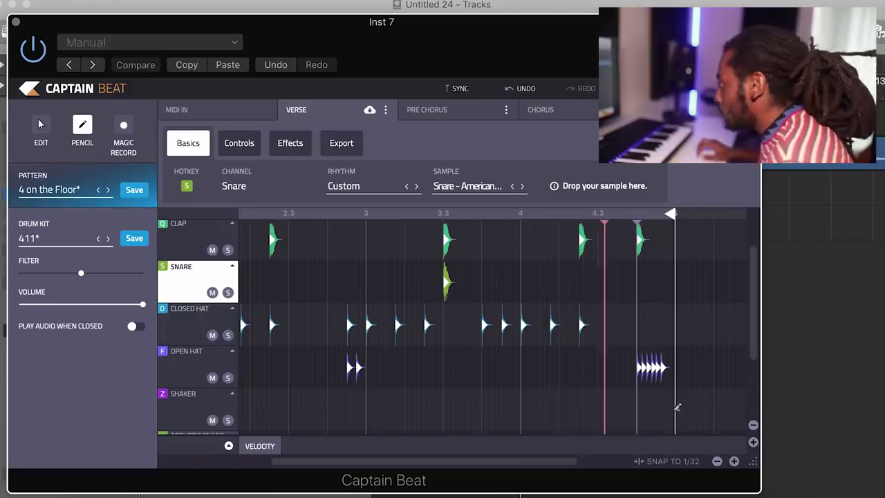
- Show the open hat velocities and taper the three-hit roll before bar 2 so each hit is softer than the previous one
left_click(229, 446)
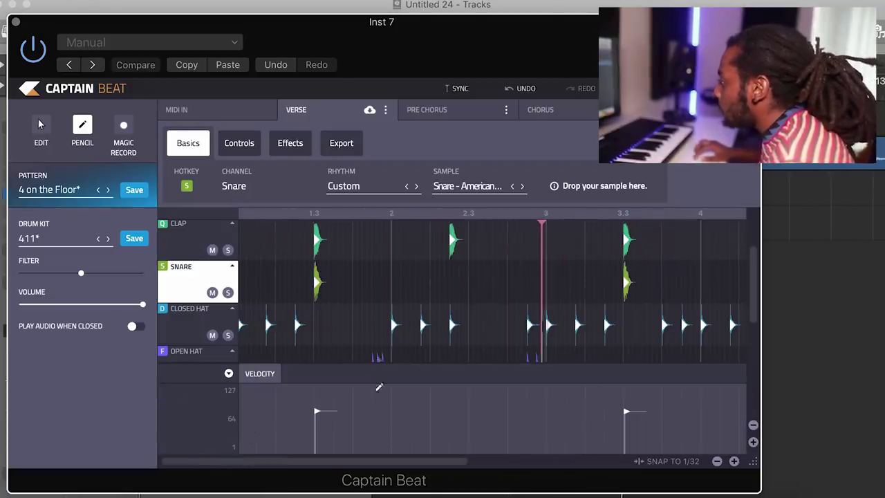
left_click(207, 350)
scroll(380, 308, "down", 2)
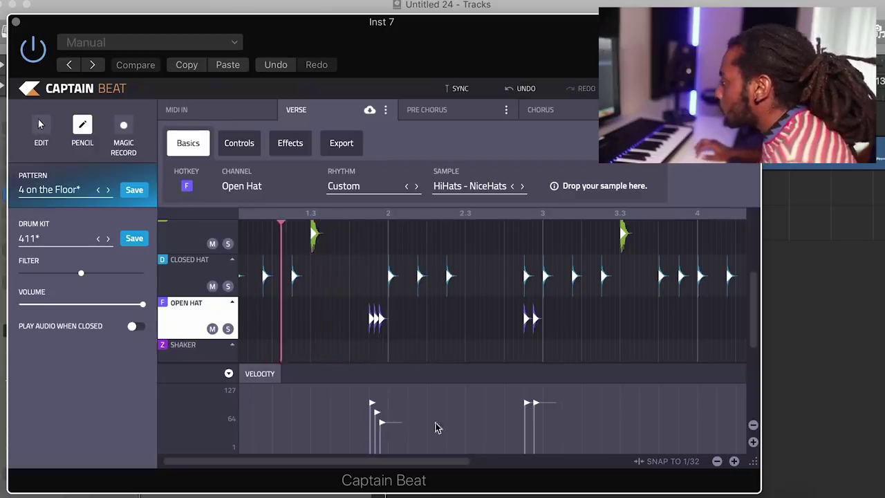
scroll(584, 420, "right", 5)
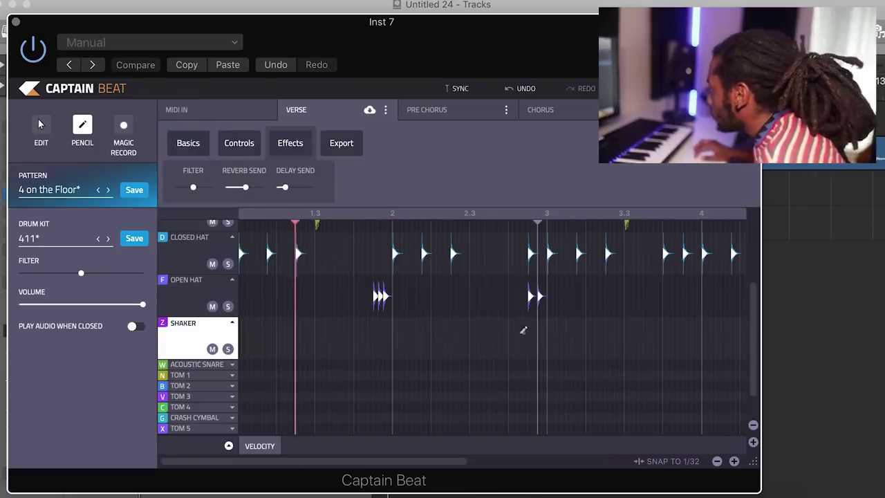
- Place a shaker hit just before the start of bar 3
left_click(523, 335)
left_click_drag(522, 336, 530, 335)
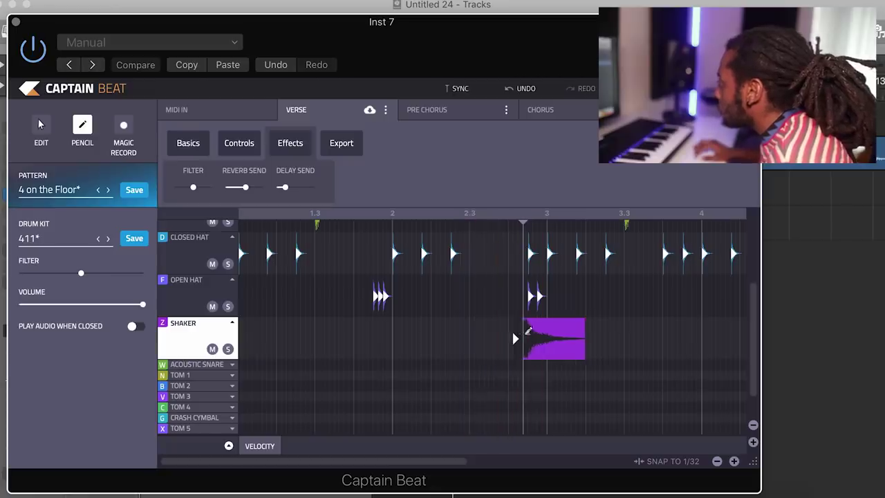
- Lower the velocity of the shaker hit before bar 3 to slightly below 64
left_click(228, 446)
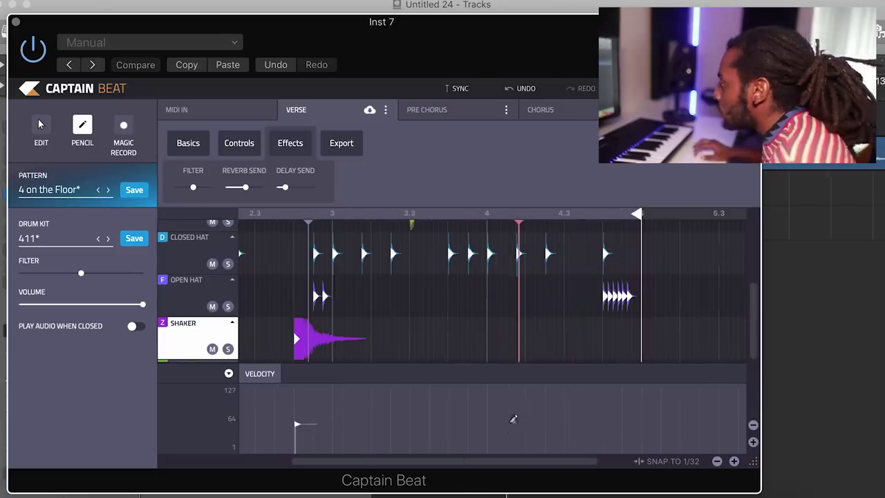
left_click(228, 374)
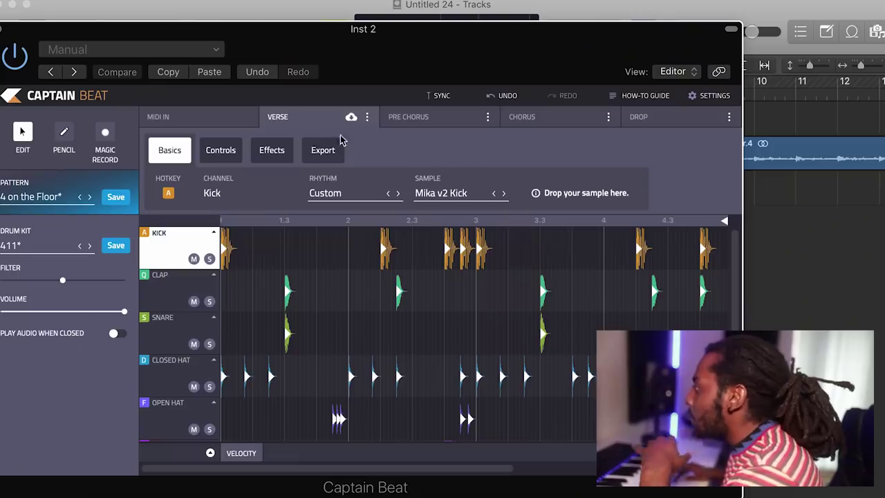
- Export the drum pattern as master MIDI to the Inst 2 track and align the region with bar 1
left_click(316, 150)
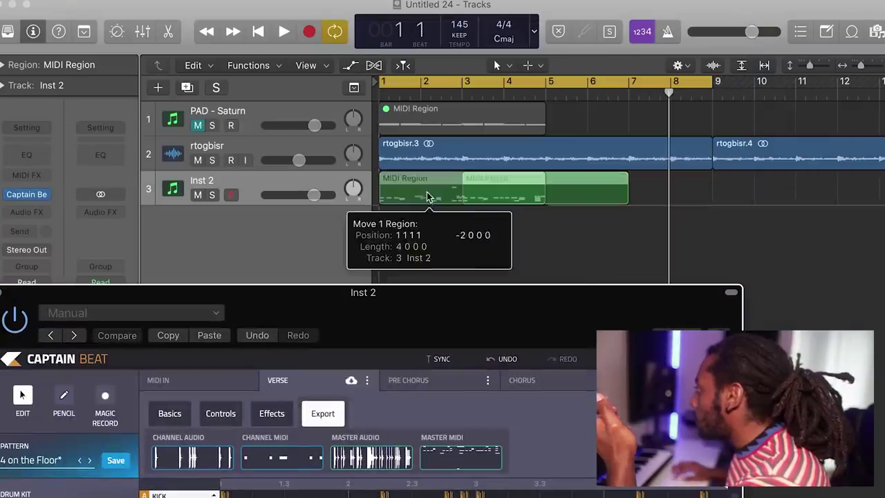
left_click_drag(426, 197, 427, 198)
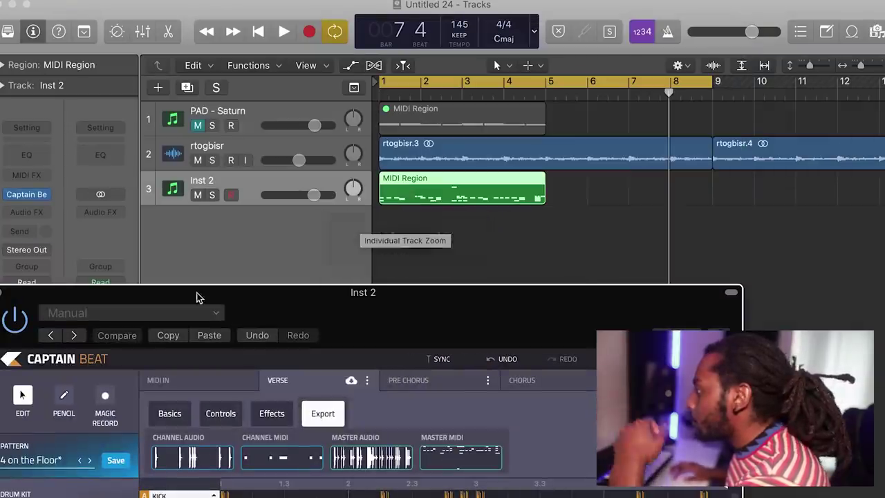
left_click(17, 291)
- Add Overdrive to the Inst 2 drum track during playback, with the tone at 20000 Hz and the drive at 1.50 dB
key("Return")
key("space")
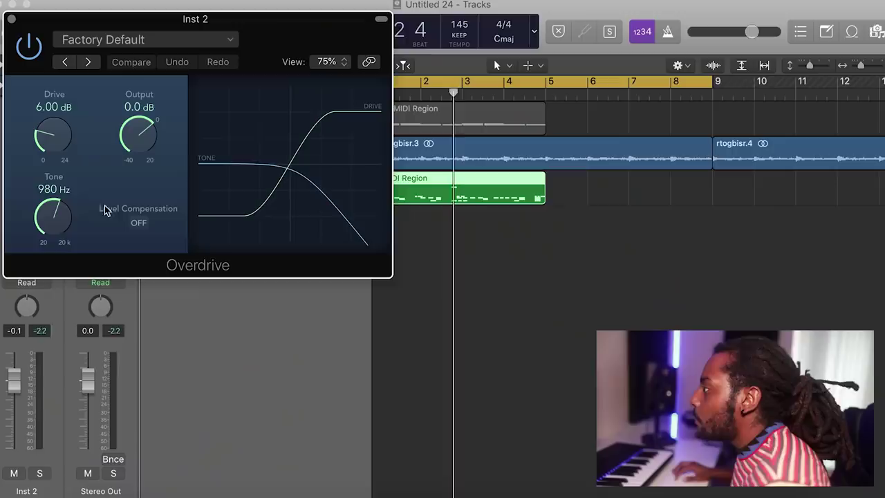
key("space")
left_click_drag(60, 233, 35, 69)
left_click_drag(53, 135, 44, 186)
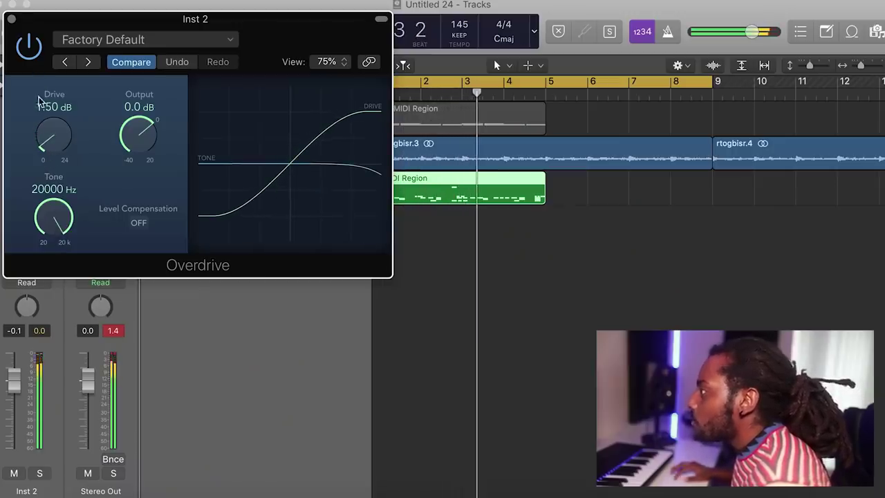
left_click(11, 20)
- Send the Inst 2 track to Bus 1 at -16.0 and repeat its MIDI region from bar 5
left_click(29, 226)
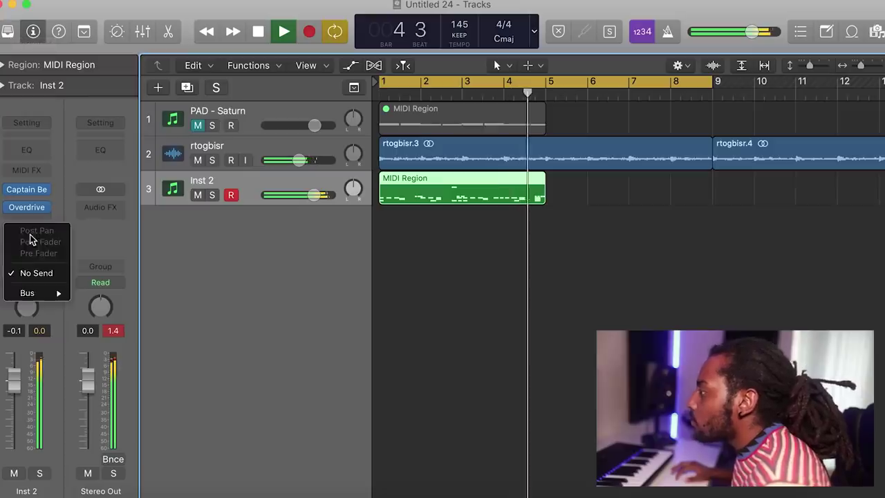
mouse_move(56, 293)
left_click(97, 49)
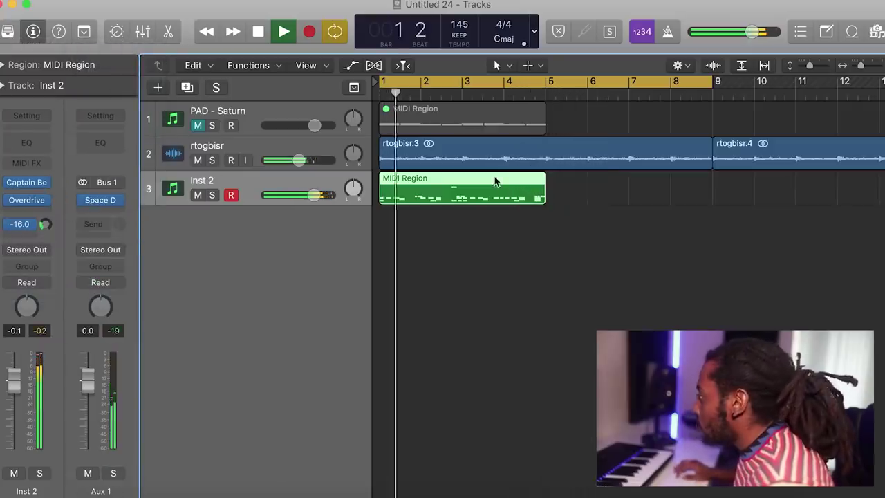
key("super+r")
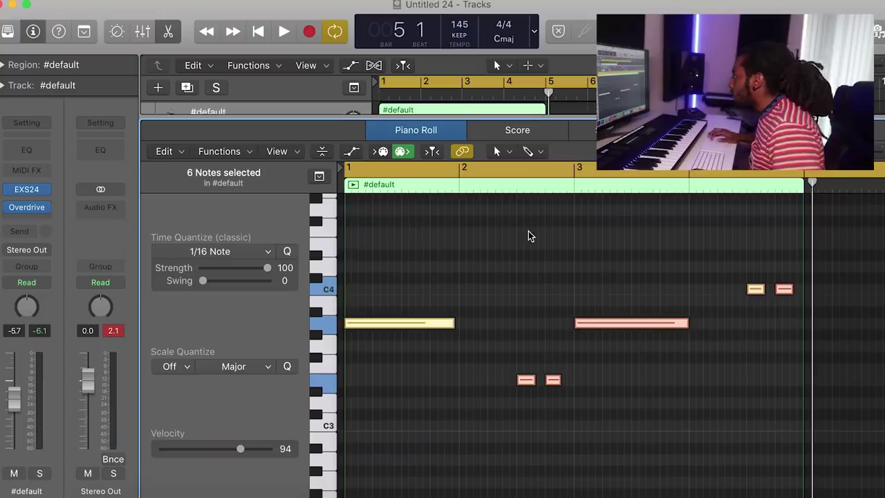
- Add an octave-up copy of the second short note before bar 3 and slightly lengthen the original below it
key("space")
left_click(573, 383)
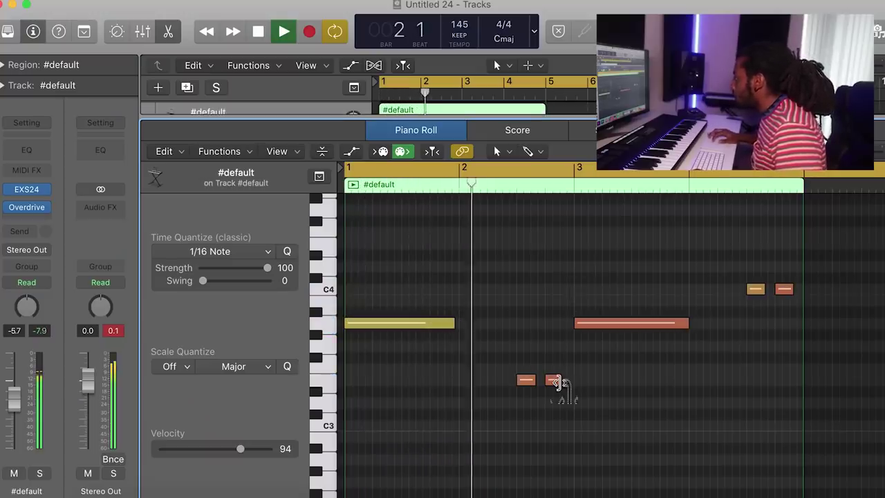
key("space")
left_click(552, 381)
key("alt+shift+Up")
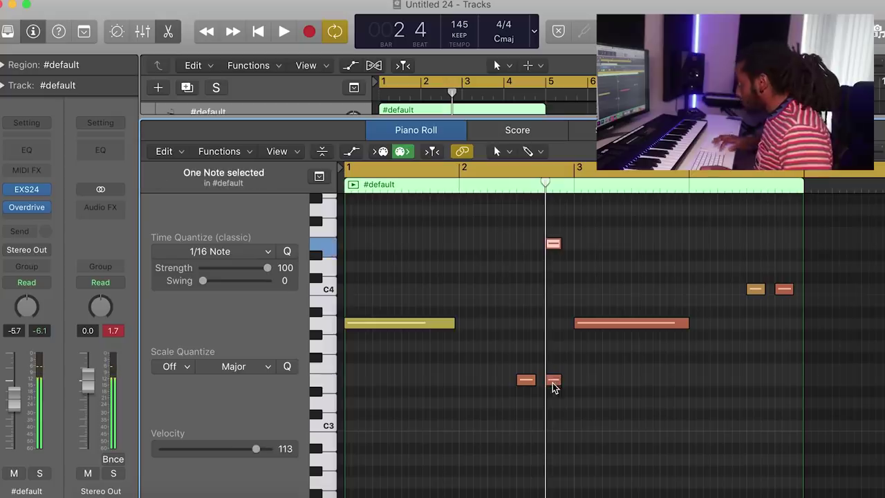
left_click_drag(559, 381, 561, 382)
key("space")
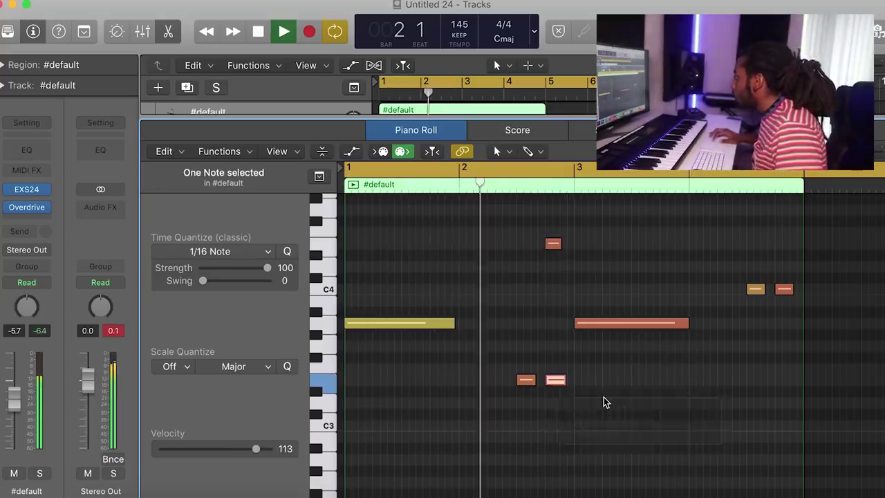
left_click(604, 403)
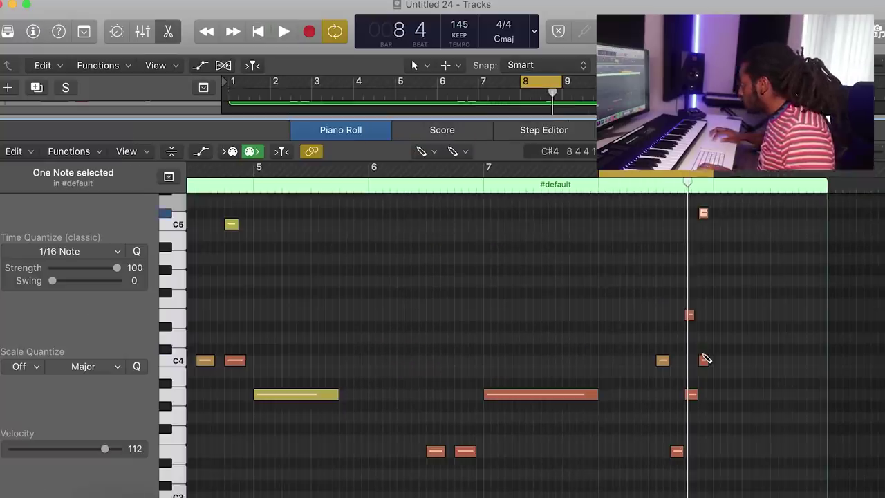
- Lengthen the last C4 note of bar 8 and trim the end of the #default region back to bar 9
key("space")
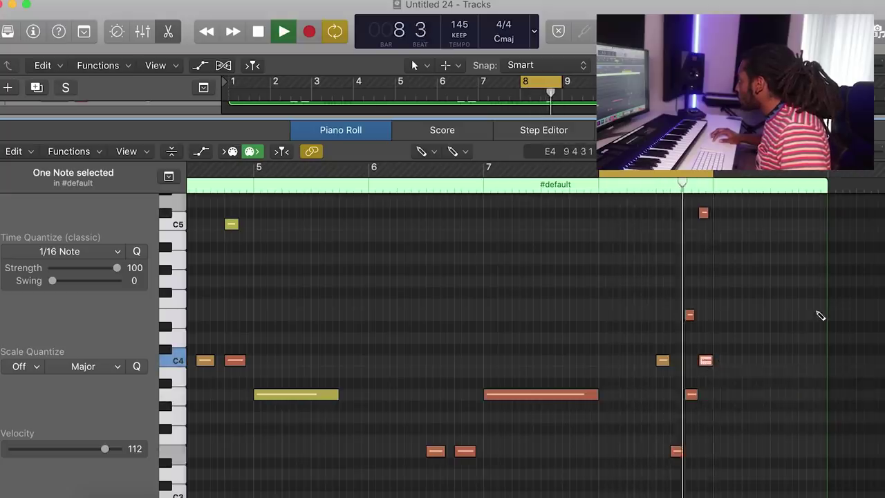
left_click_drag(829, 306, 712, 307)
key("space")
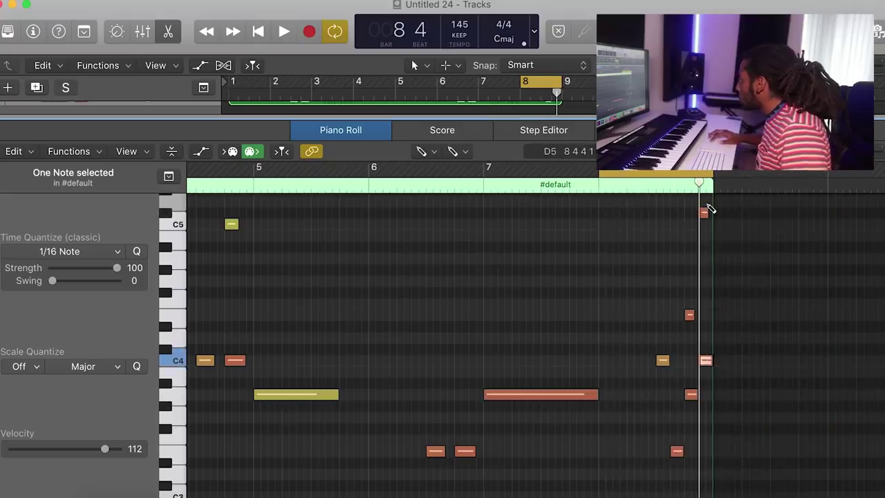
- Move the high note at the end of bar 8 to C5 and play the bar
left_click(704, 214)
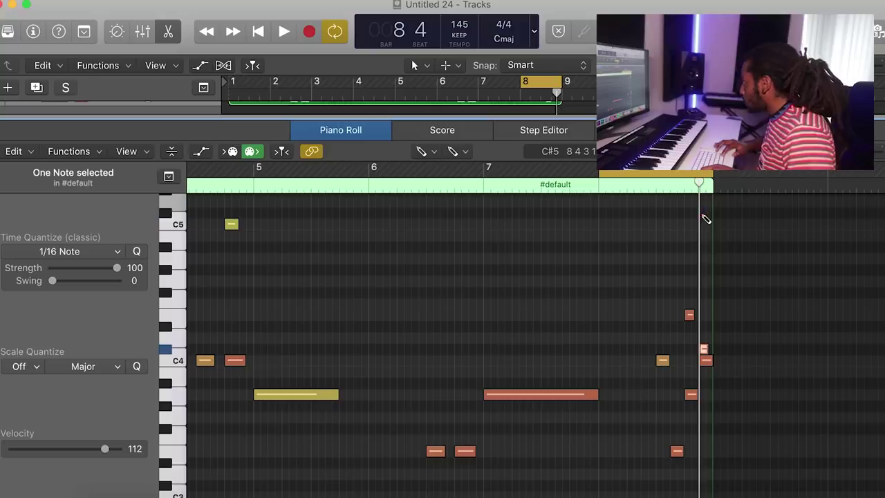
left_click_drag(702, 215, 702, 224)
key("space")
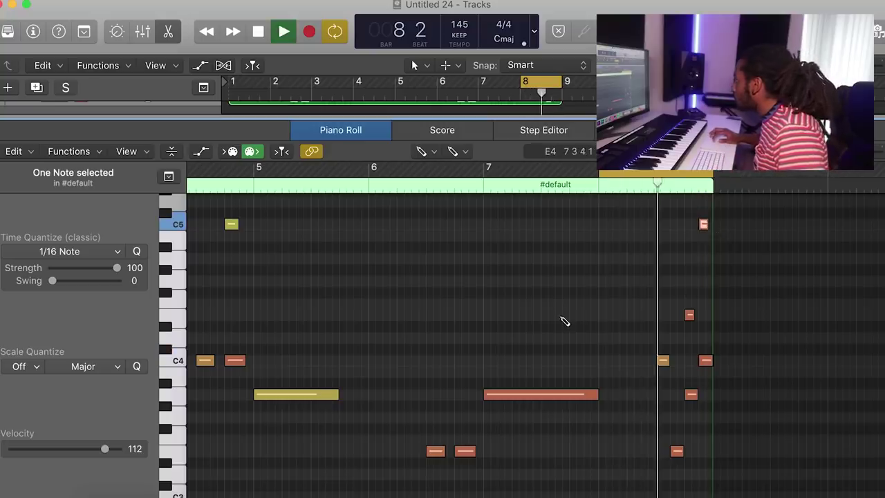
- Extend the cycle range back to bar 1, lengthen the last C5 note to the region's end and close the note editor
left_click_drag(512, 82, 225, 82)
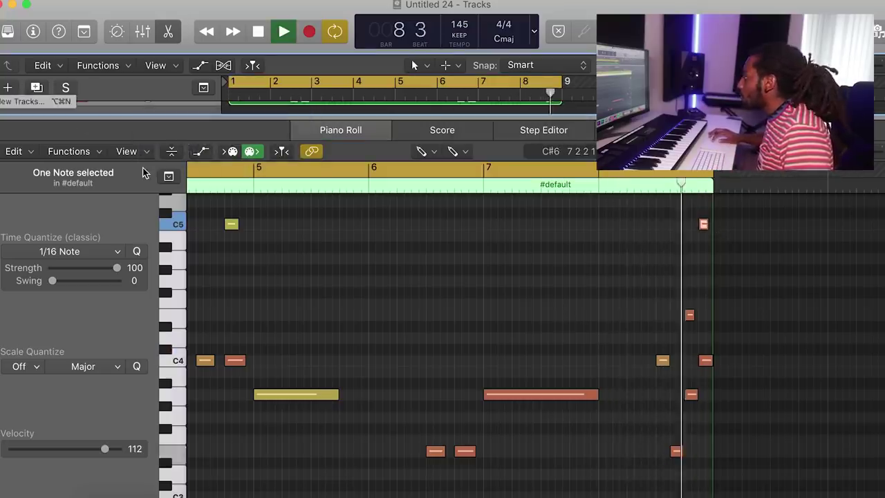
left_click_drag(705, 226, 713, 228)
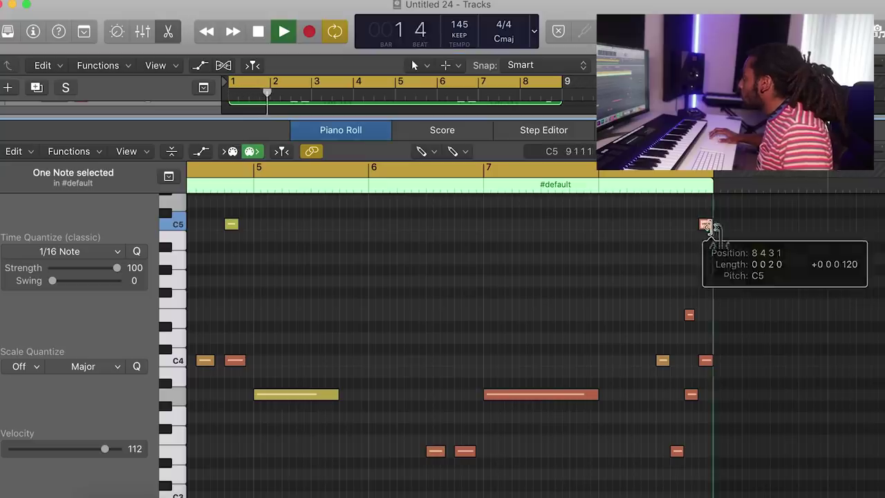
scroll(496, 359, "left", 10)
left_click(167, 30)
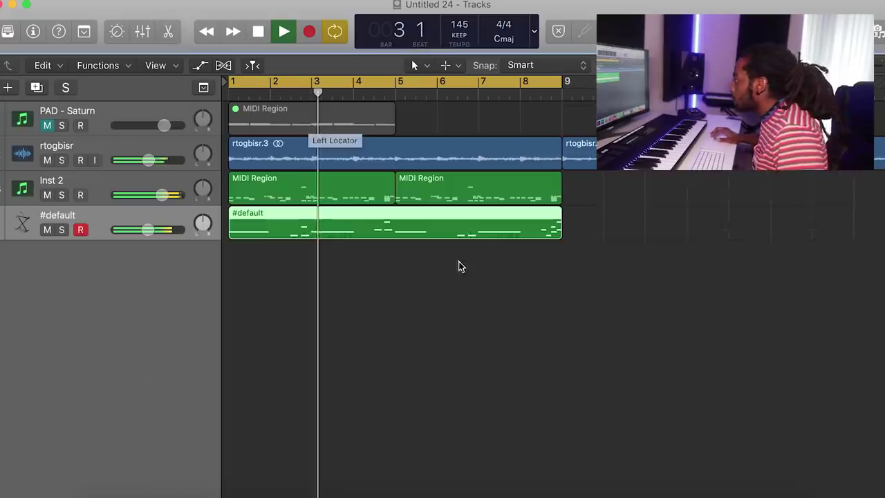
- Lower the #default track's volume to -6.6 dB and set its Overdrive drive to 6.75 dB
mouse_move(145, 230)
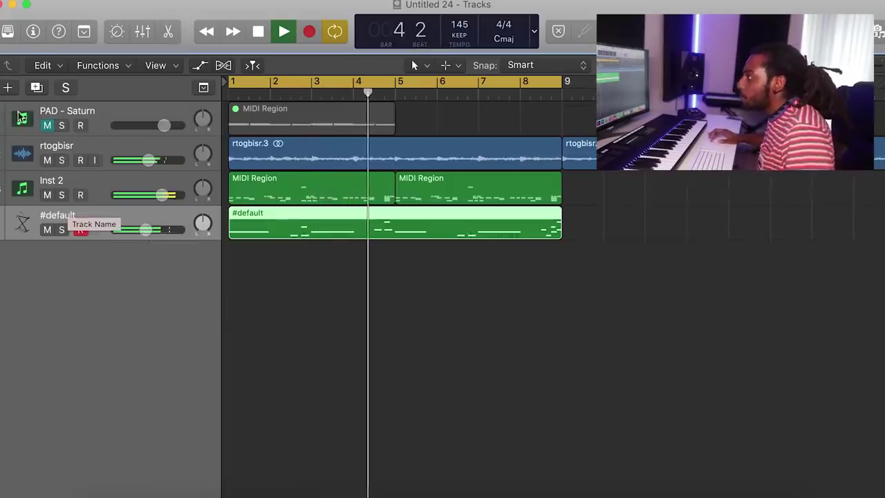
left_click(33, 32)
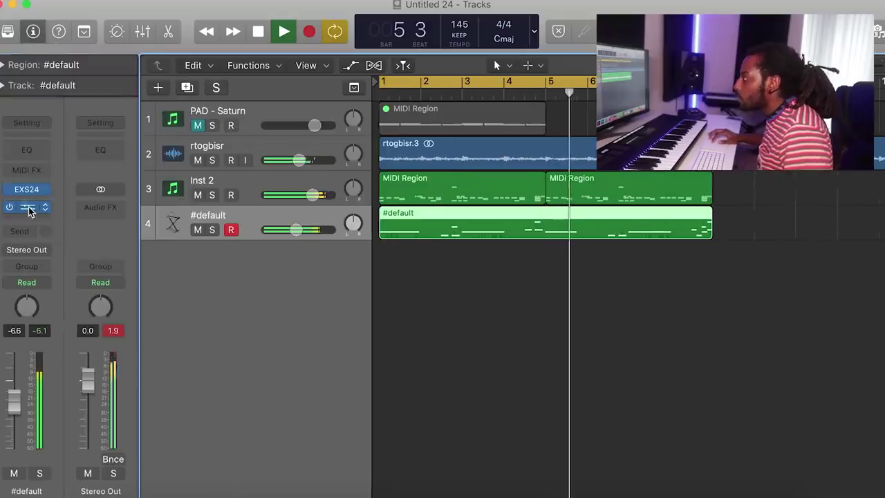
left_click(28, 208)
left_click_drag(50, 164, 47, 144)
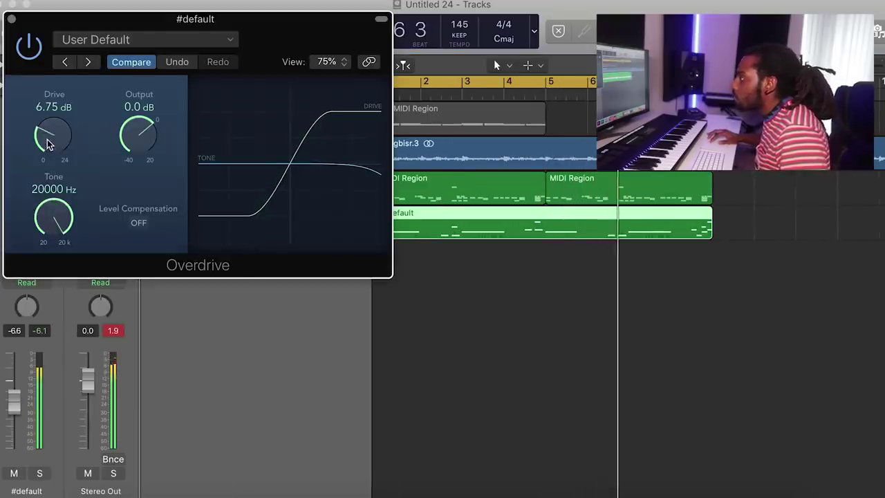
left_click(10, 19)
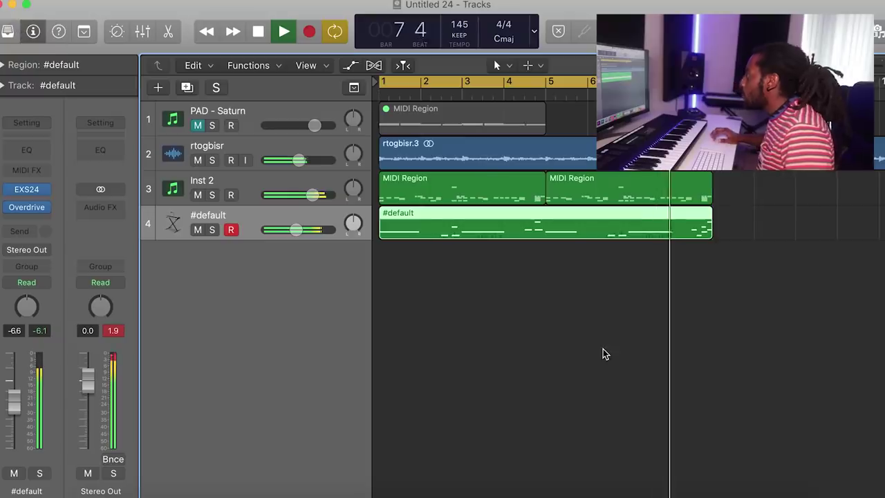
left_click(603, 349)
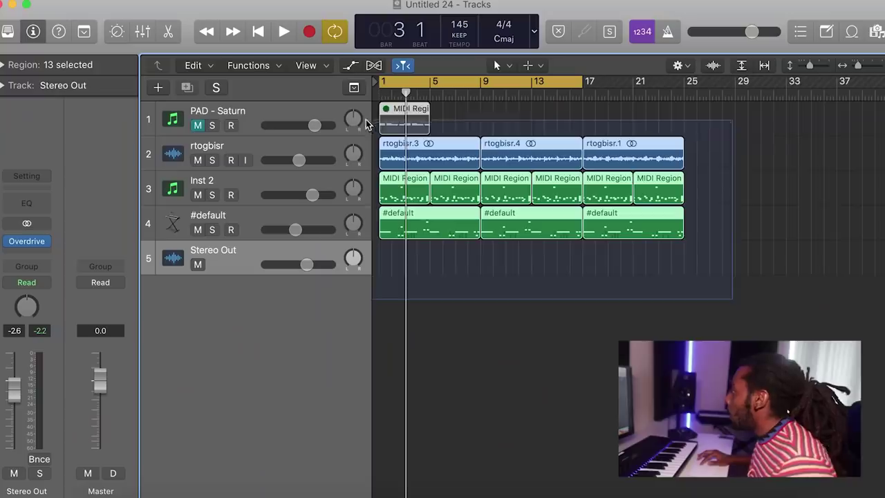
- Duplicate the rtogbisr track twice, moving the rtogbisr.4 region to Audio 2 and the rtogbisr.1 region to Audio 3
left_click_drag(375, 97, 379, 156)
left_click(256, 159)
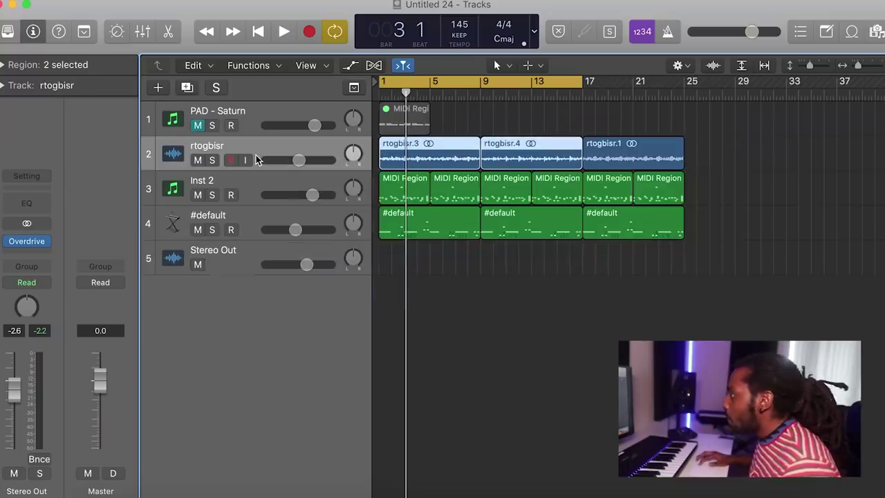
key("super+d")
key("super+d")
left_click_drag(515, 154, 519, 177)
left_click_drag(612, 157, 614, 225)
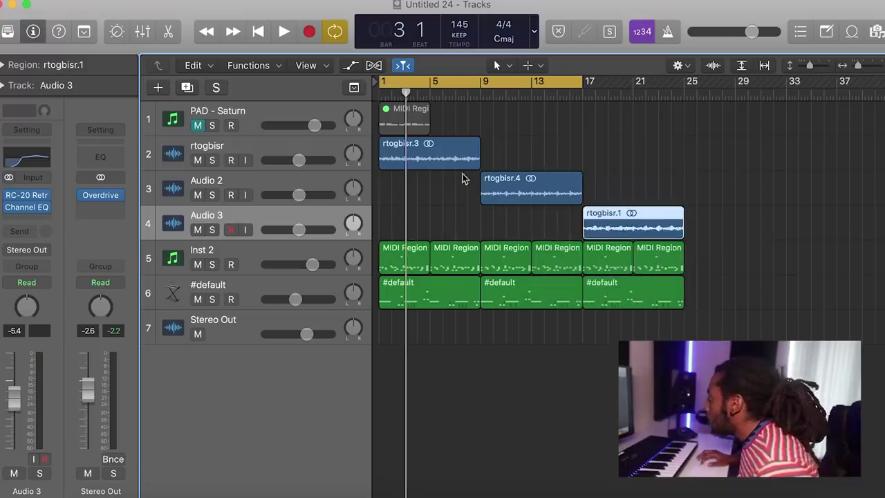
- Delete the Inst 2 and #default regions in the first eight bars and play the arrangement
left_click_drag(462, 386, 401, 220)
key("Delete")
key("space")
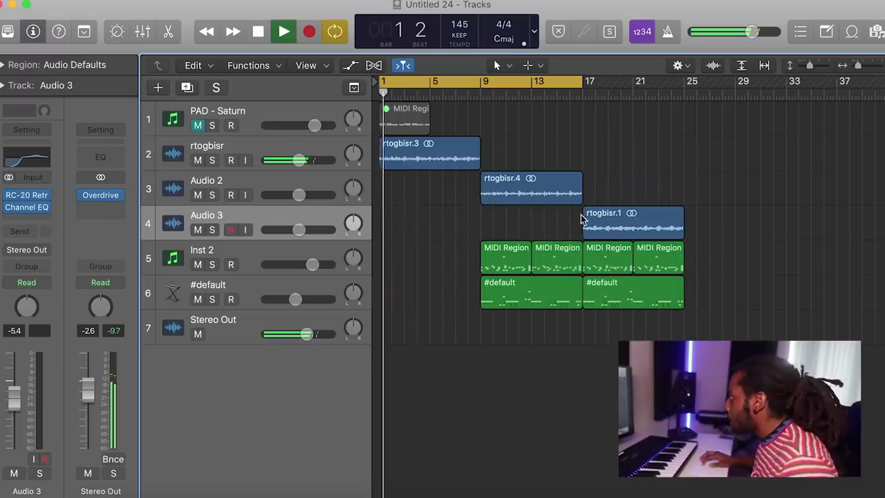
- Rearrange the audio regions so rtogbisr.4 starts at bar 1, rtogbisr.1 at bar 9 and rtogbisr.3 at bar 17
left_click_drag(607, 226, 405, 227)
left_click_drag(422, 159, 626, 159)
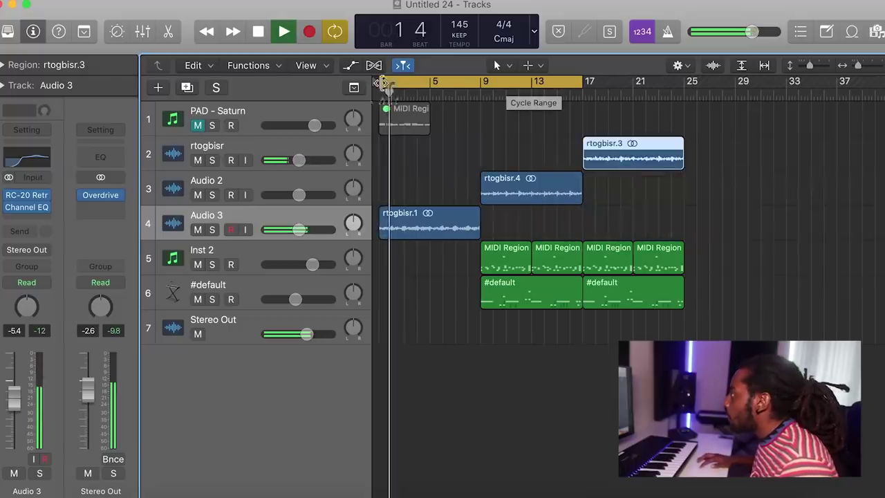
left_click_drag(458, 221, 608, 223)
left_click_drag(519, 188, 419, 188)
left_click_drag(586, 228, 524, 228)
- Set the cycle range to run from bar 9 to bar 17
left_click_drag(410, 86, 461, 84)
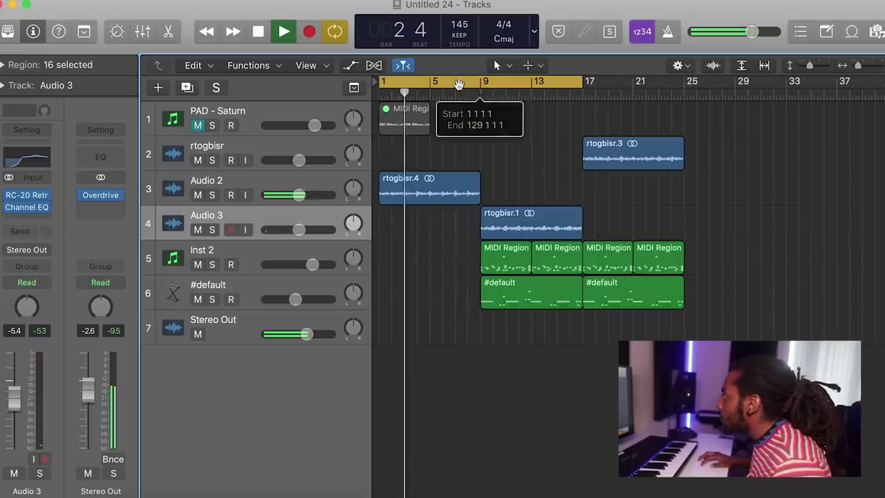
left_click(460, 83)
left_click_drag(488, 83, 580, 79)
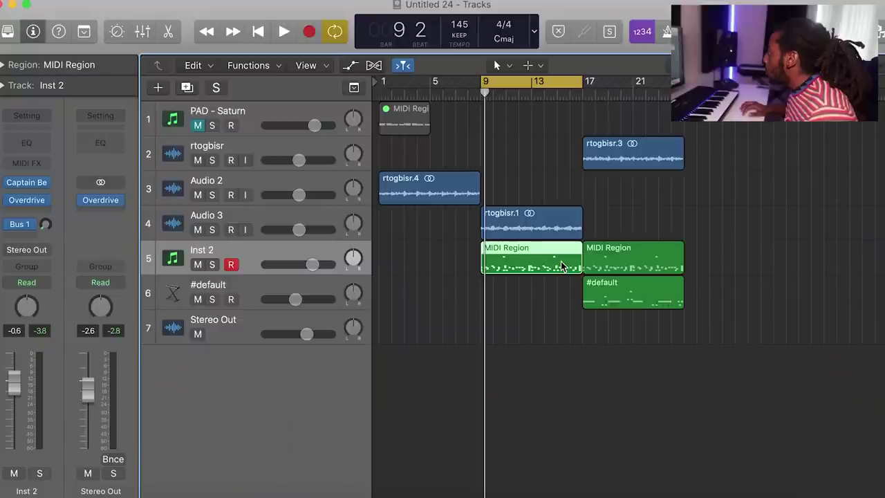
- Open the Inst 2 MIDI region at bar 9 in the note editor and remove all its C1 kick notes
key("e")
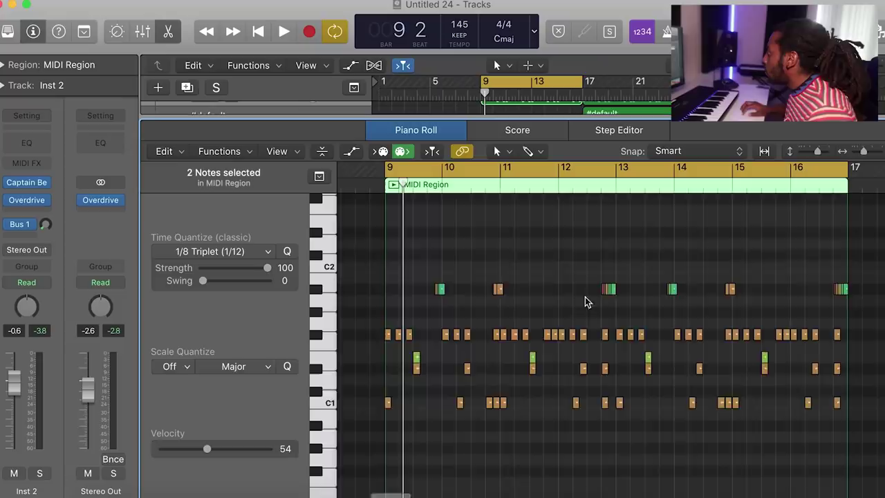
left_click_drag(449, 270, 763, 369)
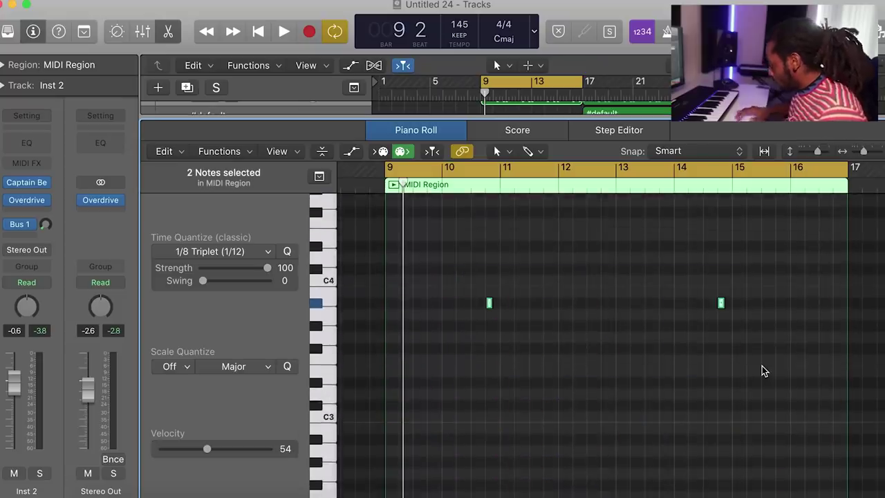
scroll(762, 369, "down", 10)
scroll(836, 373, "up", 3)
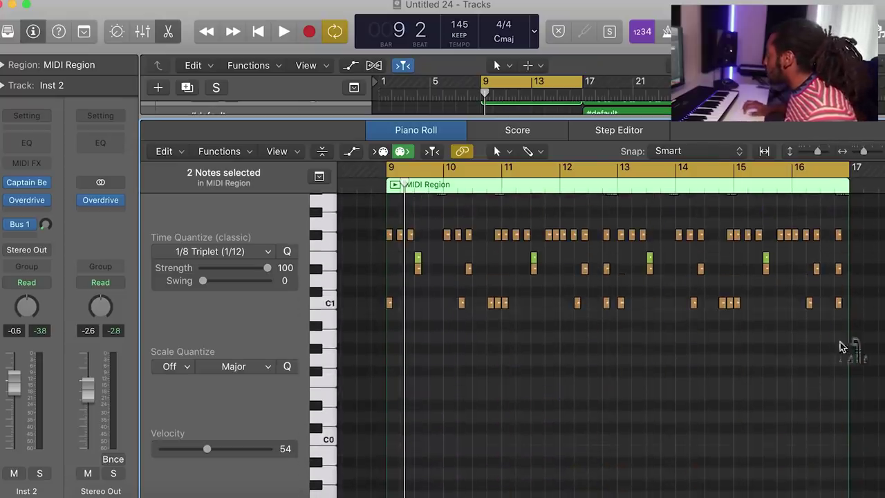
left_click(325, 303)
scroll(320, 304, "up", 3)
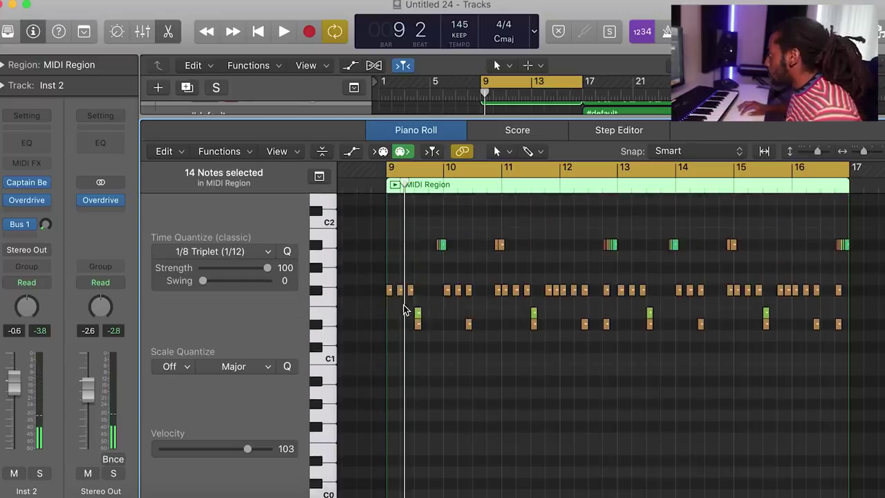
- Try removing the D#1 notes from the bar 9 MIDI region during playback, and undo the deletion
left_click(404, 325)
key("space")
left_click_drag(394, 330, 870, 351)
key("Delete")
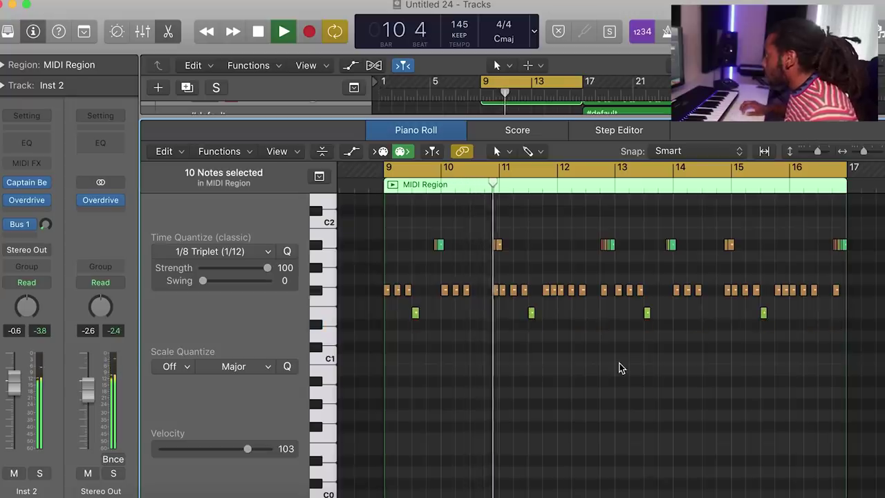
key("super+z")
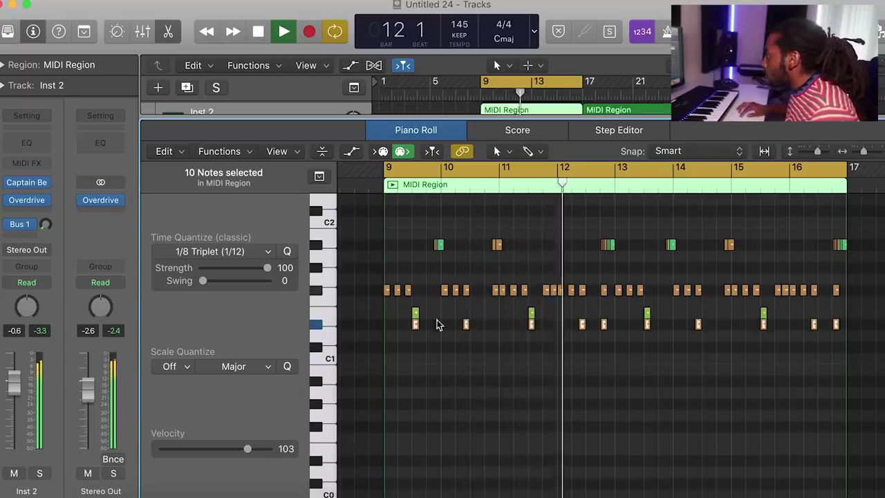
- Delete the four E1 notes from the bar 9 MIDI region, restart playback and close the note editor
left_click_drag(393, 306, 819, 312)
key("Delete")
key("space")
key("space")
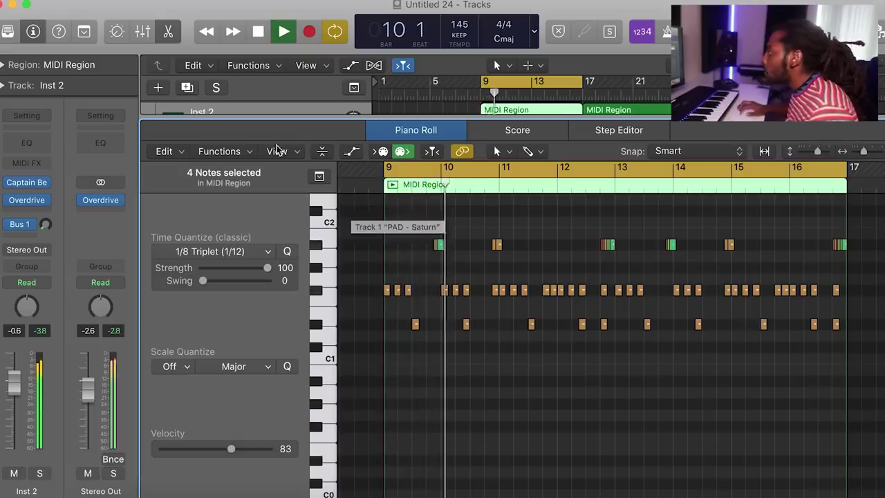
key("e")
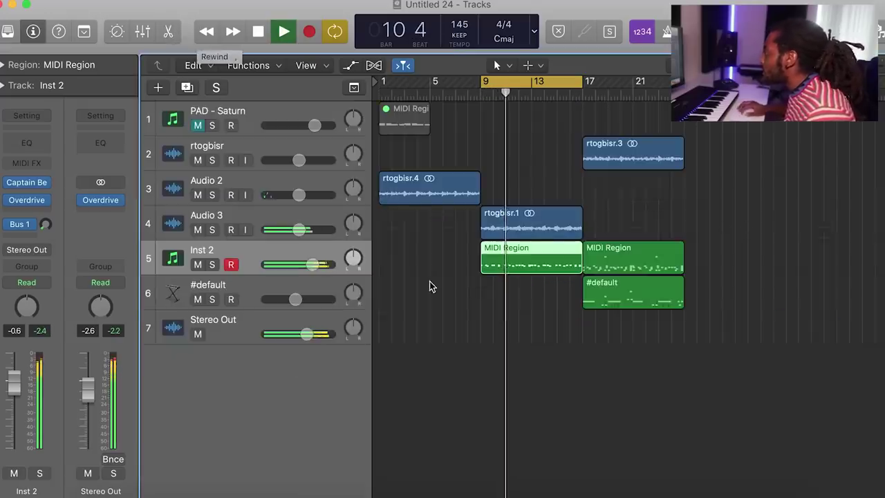
- Stop playback and set the cycle range to the #default region, from bar 17 to bar 25
left_click(631, 294)
key("space")
key("super+u")
scroll(652, 217, "right", 2)
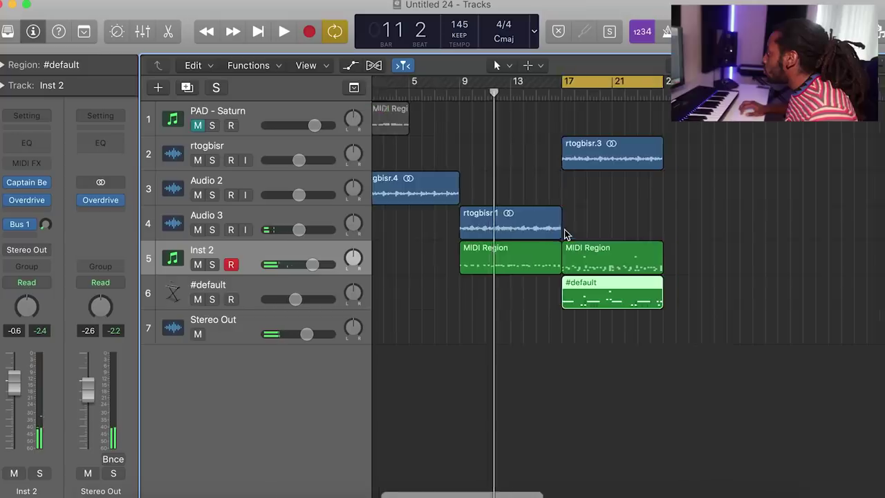
- Swap rtogbisr.1 to bar 17 and rtogbisr.3 to bar 9, and shorten the bar 9 MIDI region to end at about bar 16
left_click_drag(487, 228, 589, 228)
left_click_drag(589, 148, 483, 143)
key("space")
mouse_move(552, 83)
left_mouse_down()
mouse_move(510, 84)
mouse_move(552, 86)
left_mouse_up()
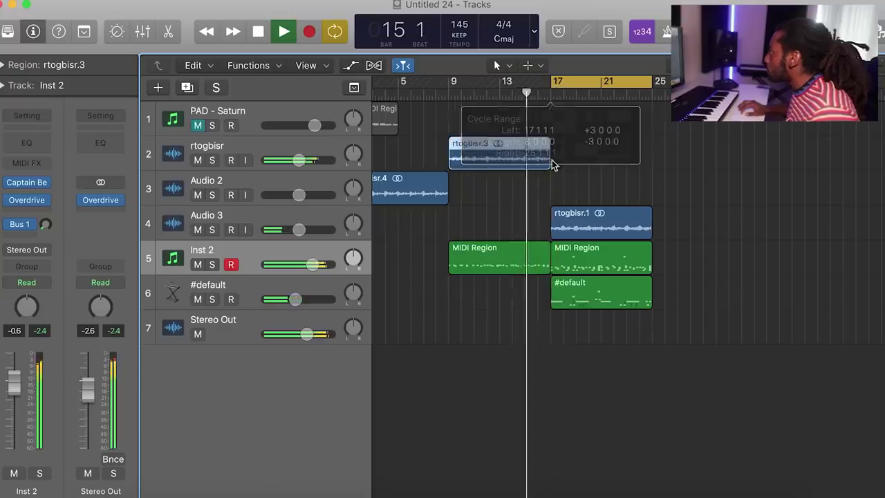
left_click_drag(545, 266, 538, 266)
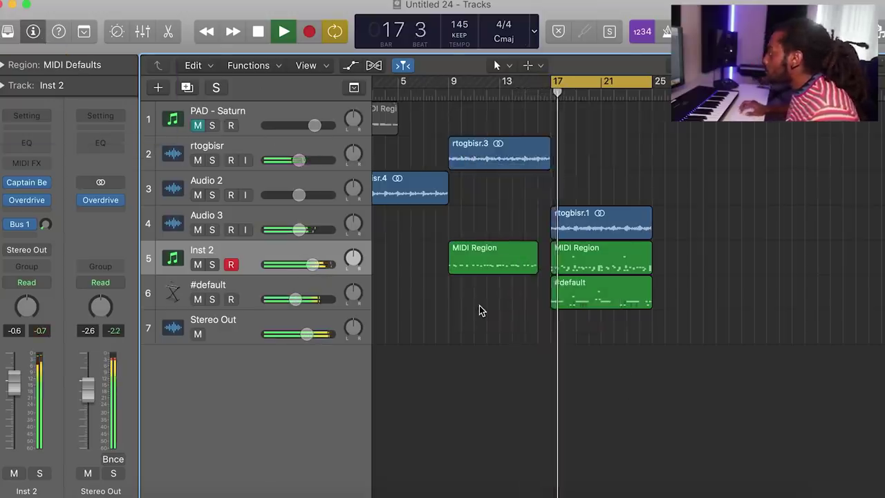
- Repeat the Audio 3, Inst 2 and #default regions of bar 17 so the copies start at bar 25
left_click_drag(677, 338, 563, 224)
key("super+r")
scroll(622, 241, "right", 4)
scroll(605, 228, "left", 5)
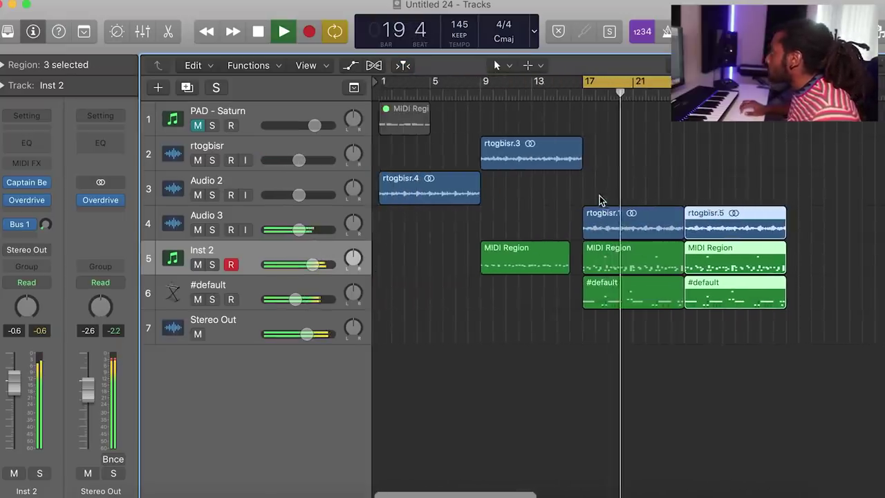
left_click(657, 185)
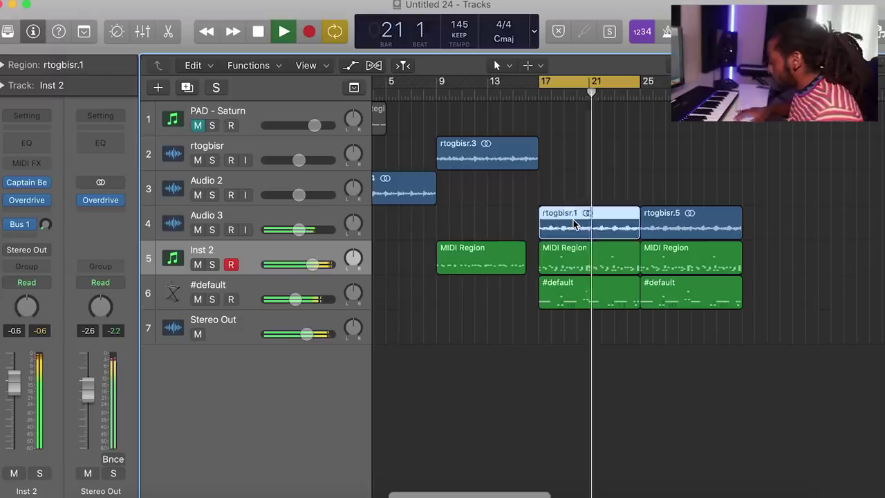
- Replace rtogbisr.1 at bar 17 on Audio 3 with a copy of rtogbisr.3, and play the section
key("Delete")
left_click_drag(516, 166, 573, 225)
key("space")
key("space")
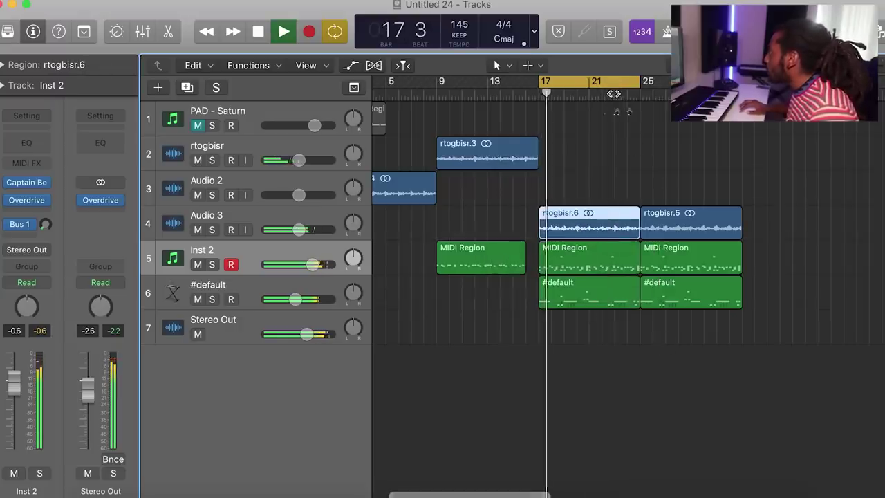
- Move the cycle range to bars 25–33 and repeat the three regions of bar 25 at bar 33
left_click_drag(533, 81, 639, 83)
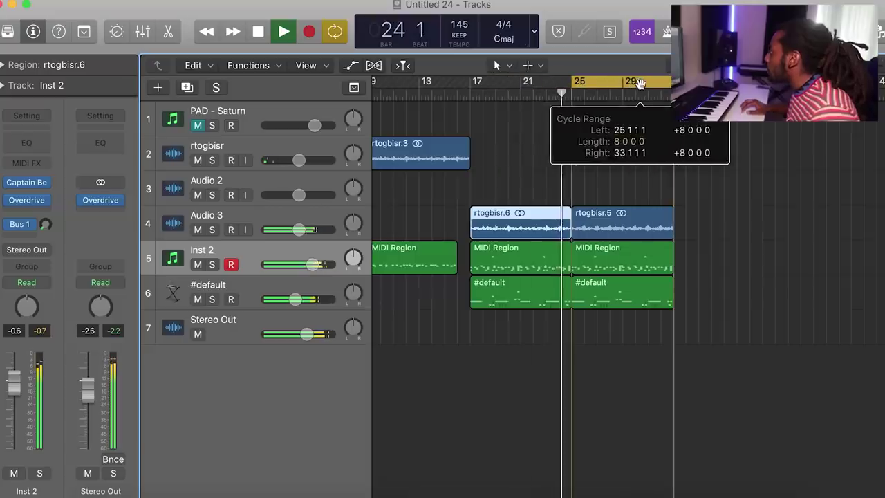
left_click_drag(595, 329, 547, 217)
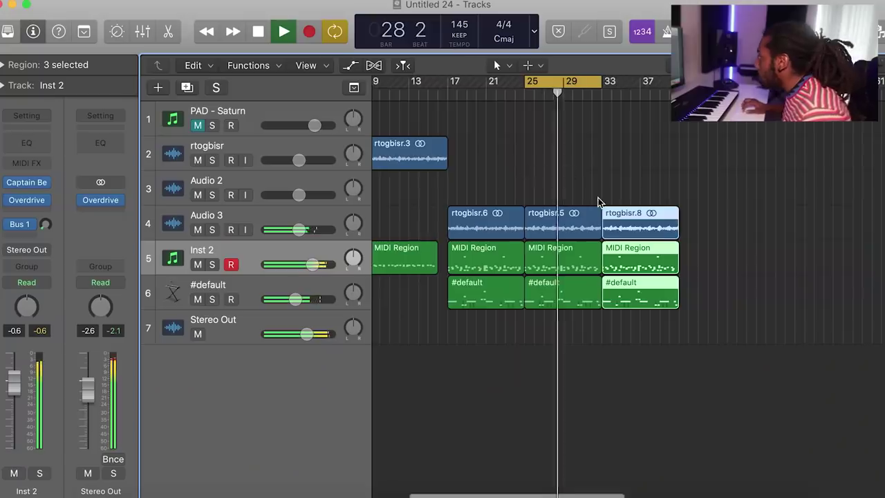
scroll(594, 194, "left", 2)
scroll(591, 190, "left", 2)
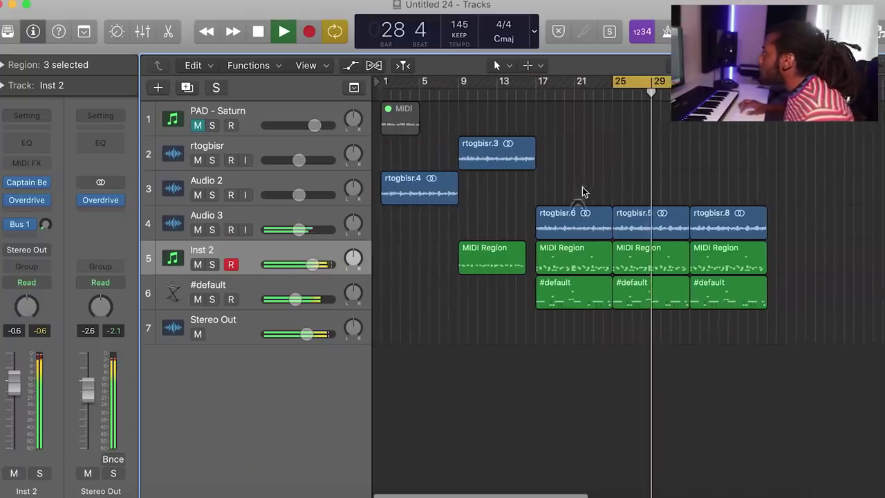
- Replace rtogbisr.8 at bar 33 with a copy of rtogbisr.4 on Audio 2, and move the cycle range to bars 33–41
left_click_drag(415, 190, 725, 198)
left_click(717, 219)
key("Delete")
scroll(718, 221, "right", 2)
scroll(717, 219, "right", 2)
left_click_drag(557, 81, 634, 81)
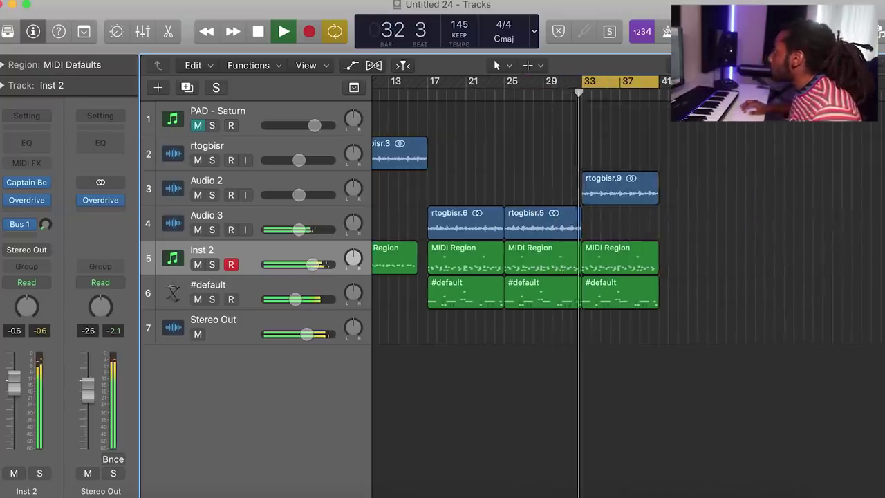
- Delete all C1 kick notes from the Inst 2 MIDI region at bar 33 and close the note editor
double_click(622, 270)
left_click(328, 400)
key("Delete")
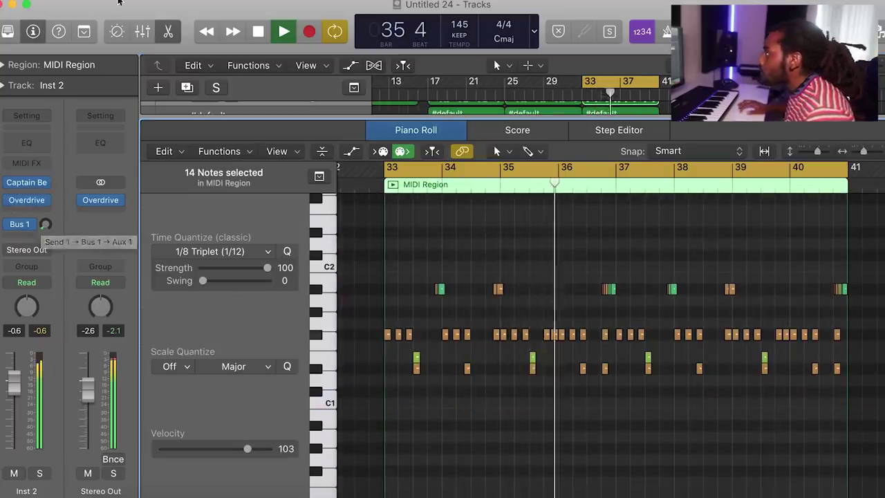
left_click(167, 31)
- Copy the three regions of bar 25 to bar 41, replacing the Audio 3 copy with a copy of rtogbisr.9 on Audio 2
left_click_drag(714, 330, 602, 176)
left_click(682, 330)
left_click_drag(563, 339, 691, 223)
left_click_drag(618, 192, 689, 193)
left_click(691, 219)
key("Delete")
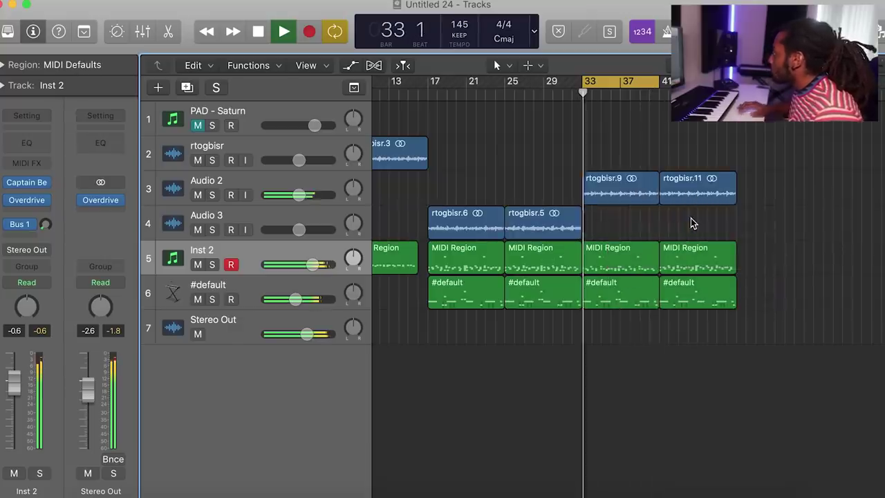
- Move the cycle range to bars 41–49 and play that section
key("space")
left_click_drag(638, 83, 715, 83)
key("space")
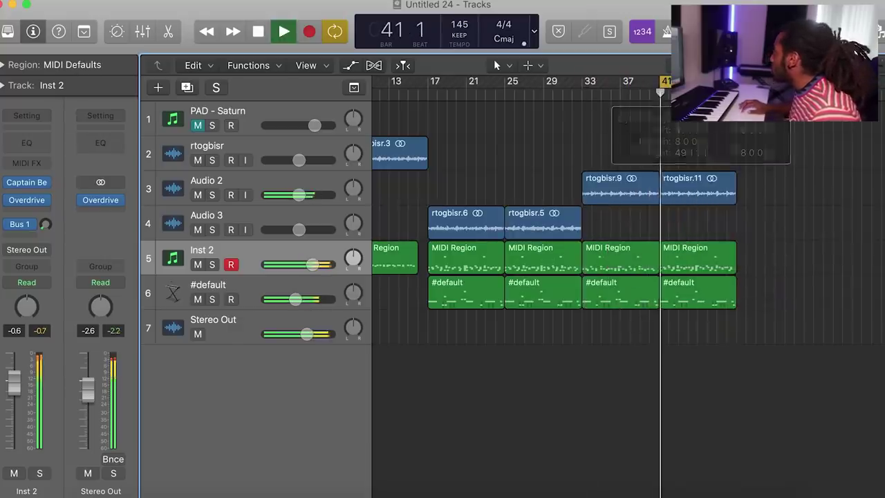
key("super+Left")
key("super+Left")
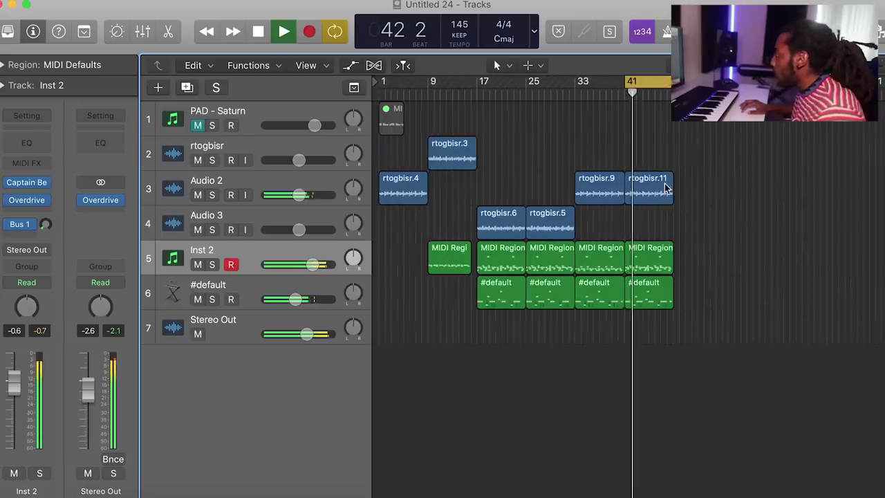
- Copy rtogbisr.3 to bar 49, turn off the cycle, and repeat the bar 41 Inst 2 and #default regions at bar 49
left_click_drag(693, 344, 638, 197)
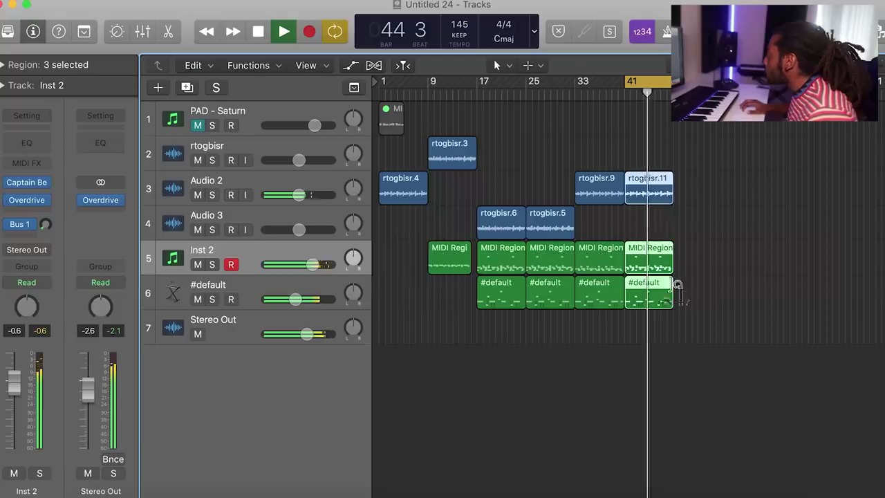
left_click(685, 286)
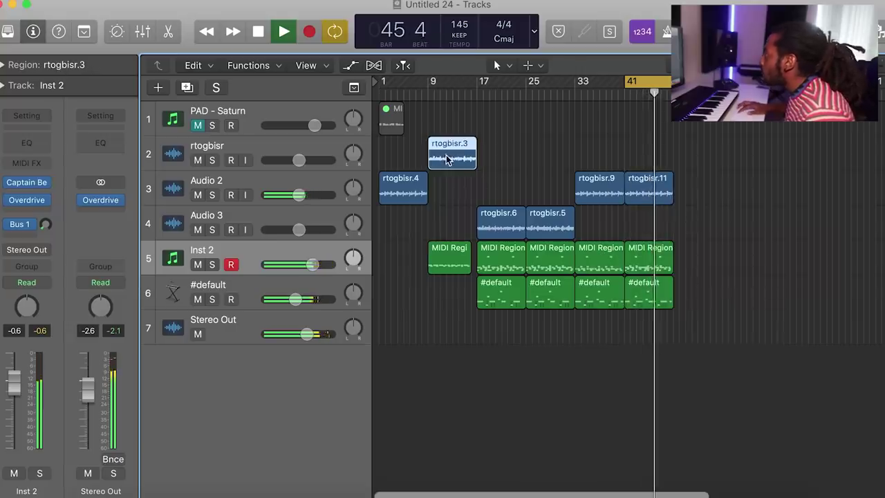
left_click_drag(446, 155, 692, 156)
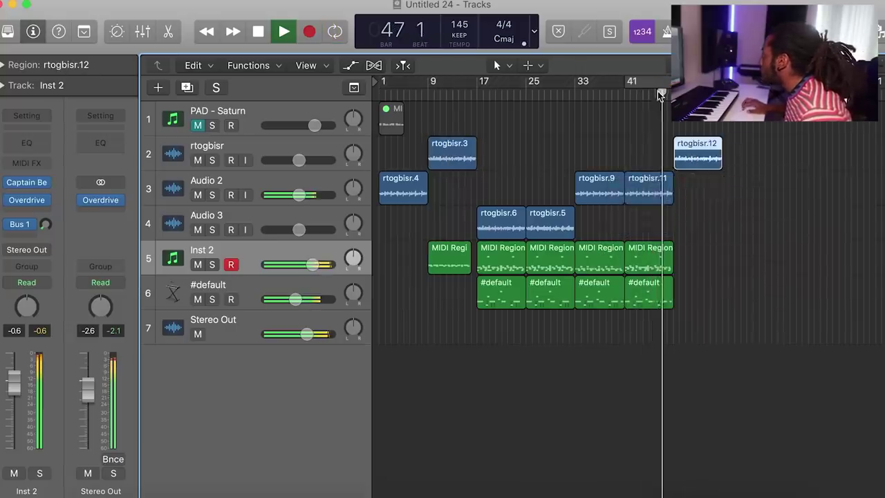
scroll(714, 238, "right", 2)
left_click_drag(687, 311, 627, 258)
key("super+r")
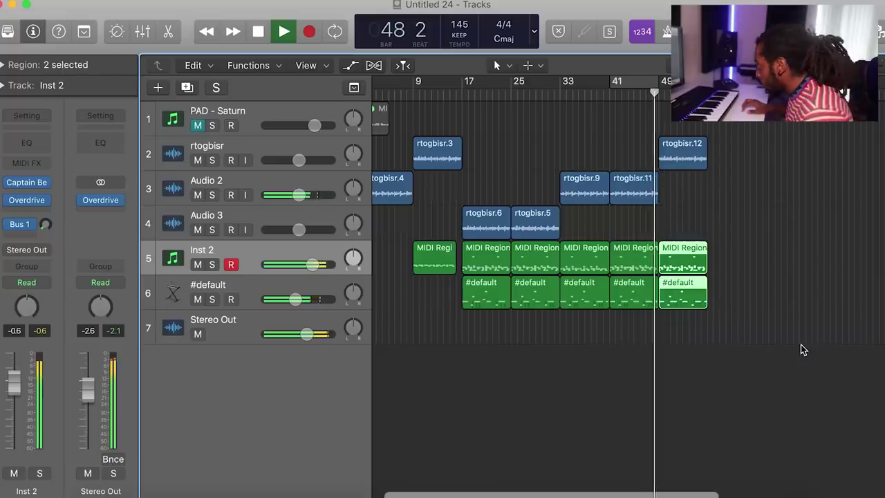
scroll(800, 347, "right", 2)
left_click(800, 344)
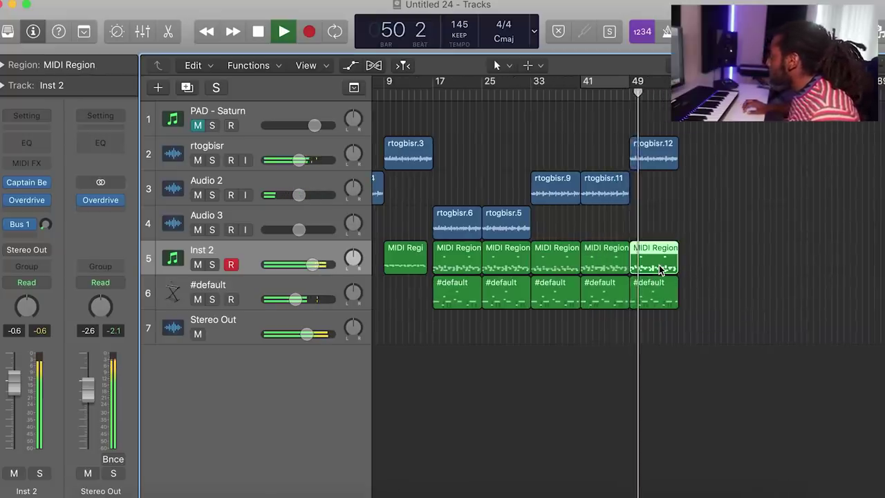
- Delete all C1 kick notes from the Inst 2 MIDI region at bar 49 and close the note editor
double_click(661, 270)
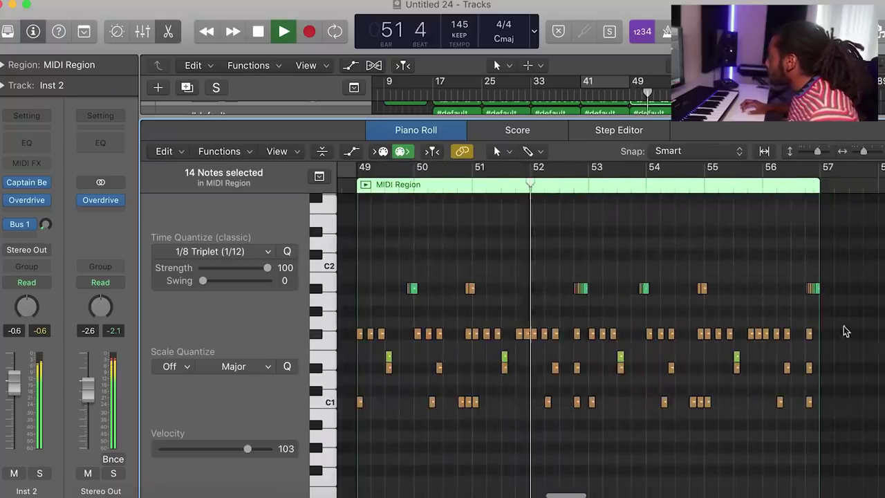
left_click(327, 405)
key("Delete")
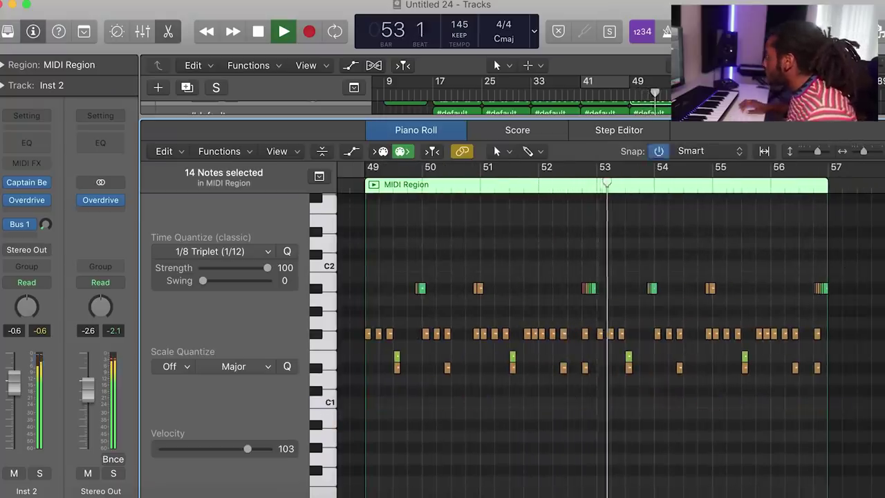
key("p")
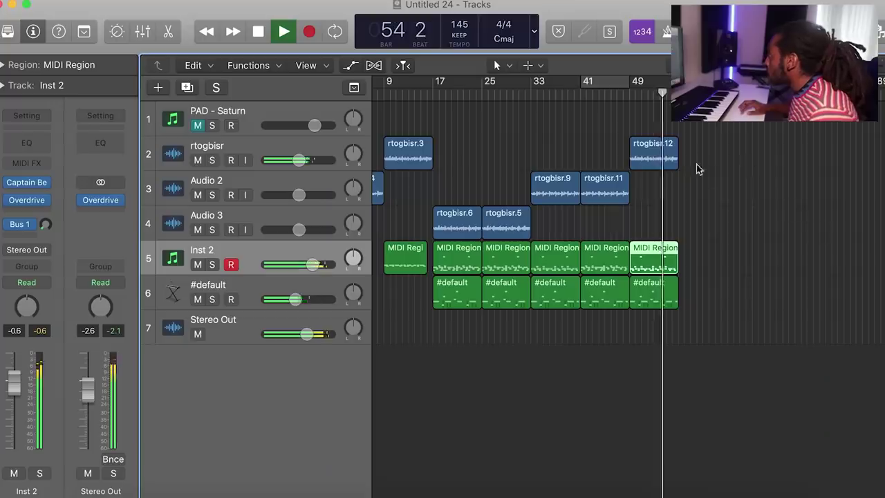
- Repeat the rtogbisr.12 region so its copy starts at bar 57
left_click(654, 155)
key("super+r")
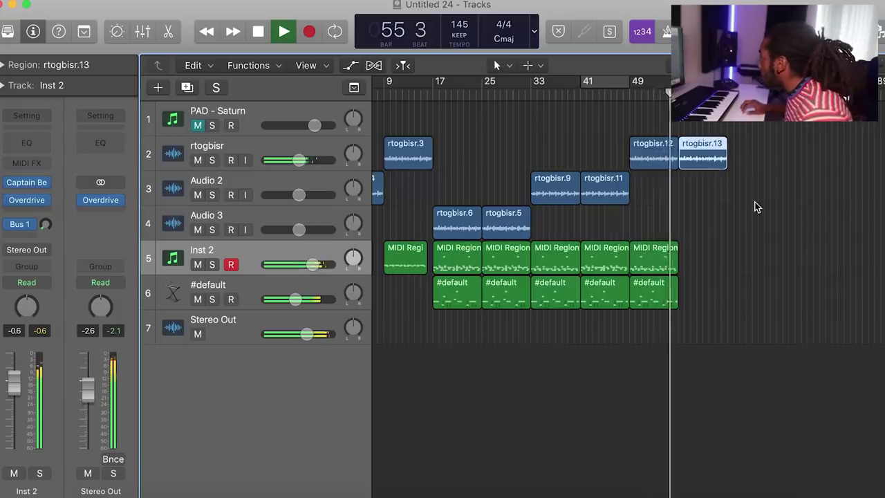
scroll(757, 207, "left", 2)
- Repeat all regions from bar 17 to bar 65 as a second block starting at bar 65
left_click_drag(765, 315, 487, 133)
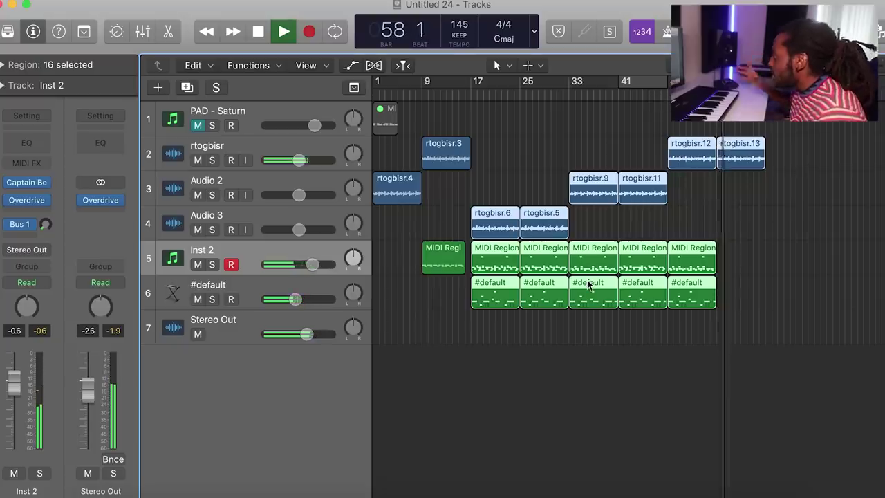
key("super+r")
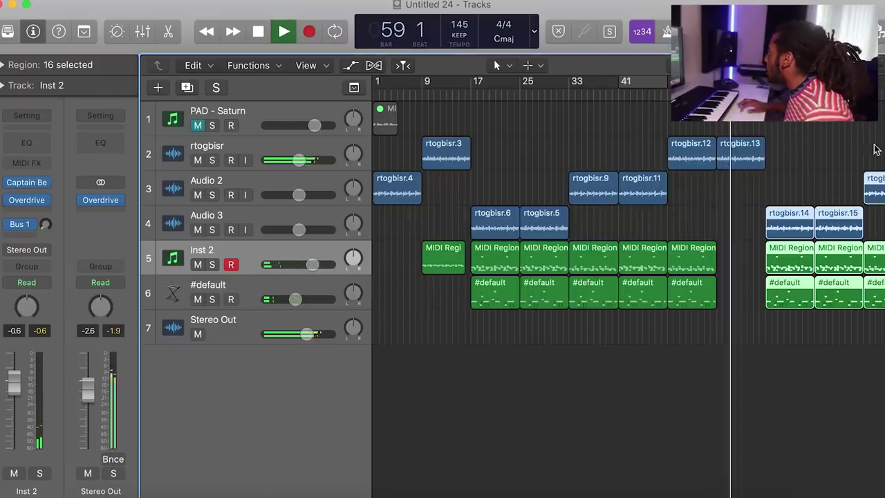
key("super+Left")
key("super+Left")
left_click(735, 325)
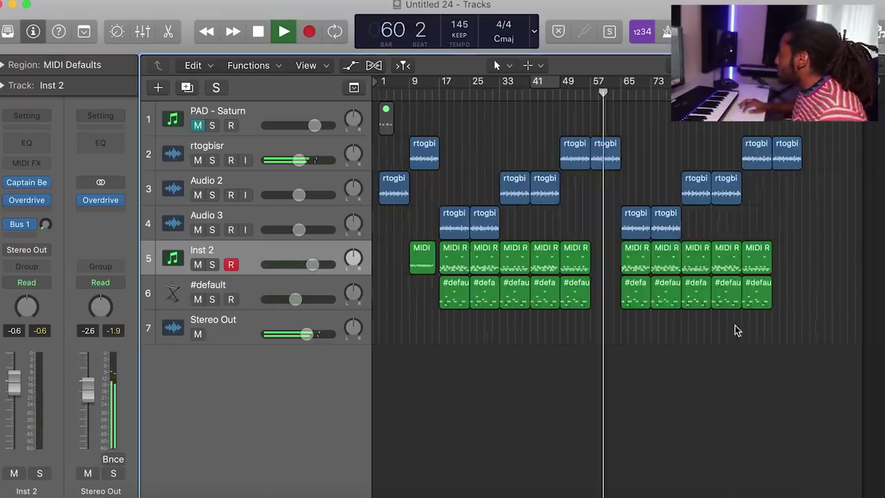
left_click_drag(670, 347, 815, 222)
left_click(744, 363)
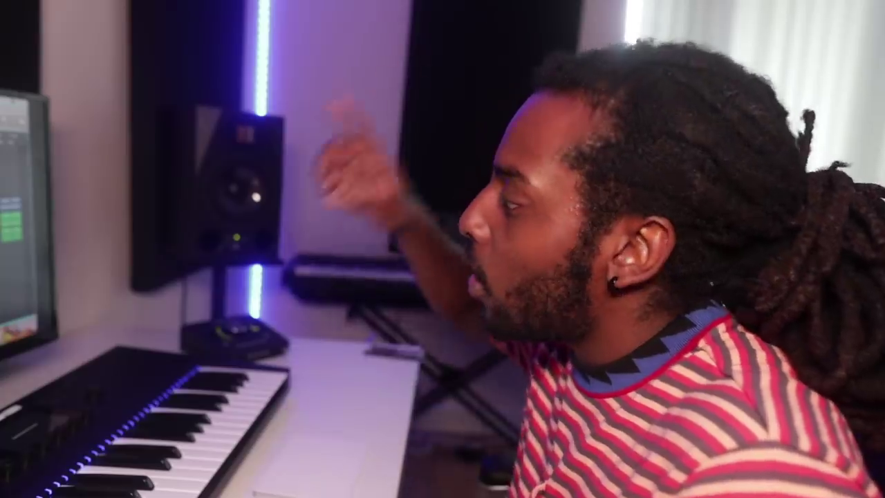